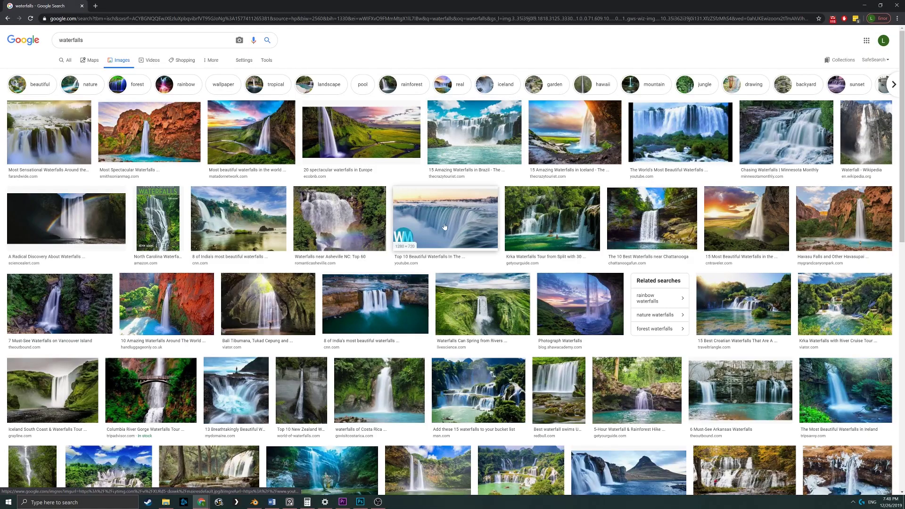
Preview a waterfall photo from the image results and drop a wide waterfall photo into the reference window
scroll(444, 226, "down", 3)
left_click(471, 163)
left_click_drag(279, 165, 660, 184)
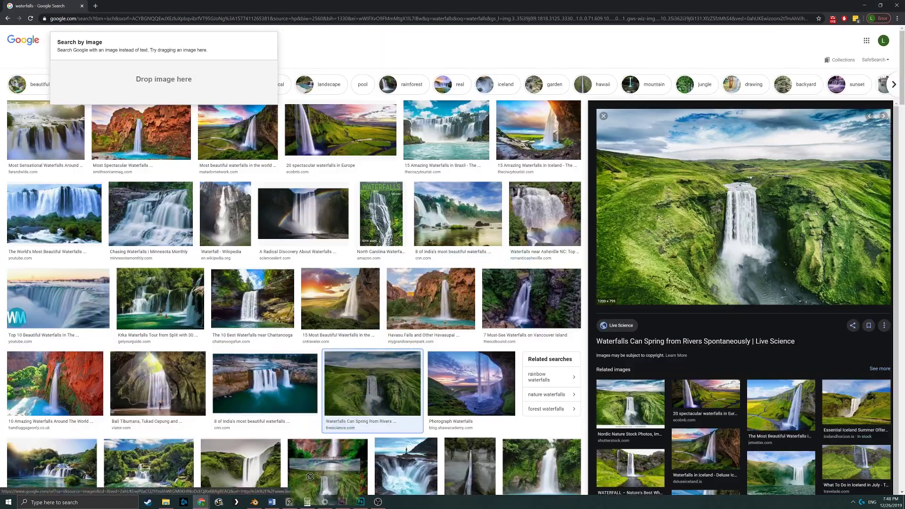
left_click_drag(288, 500, 288, 499)
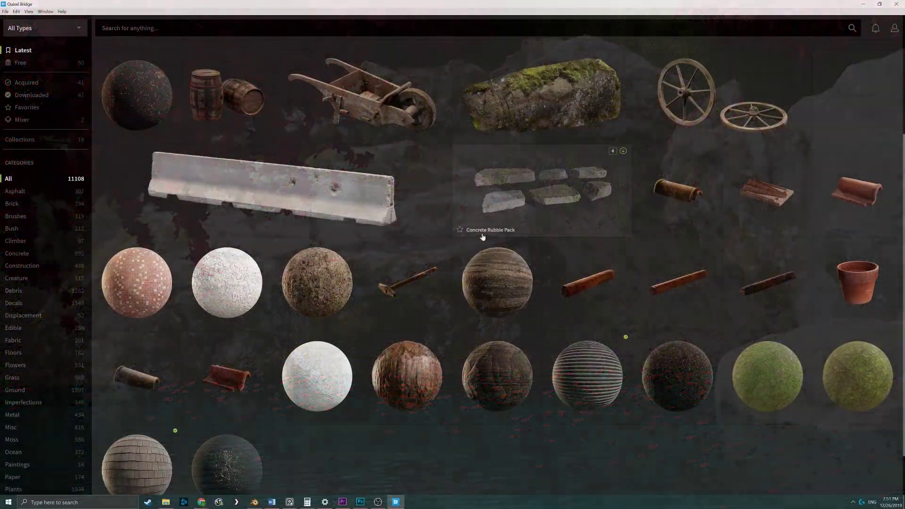
Search Quixel Bridge for 'rock' and export the Rusty Gas Tank to Blender as 2K JPEG, FBX, LOD 2
scroll(483, 236, "down", 1)
scroll(483, 237, "down", 7)
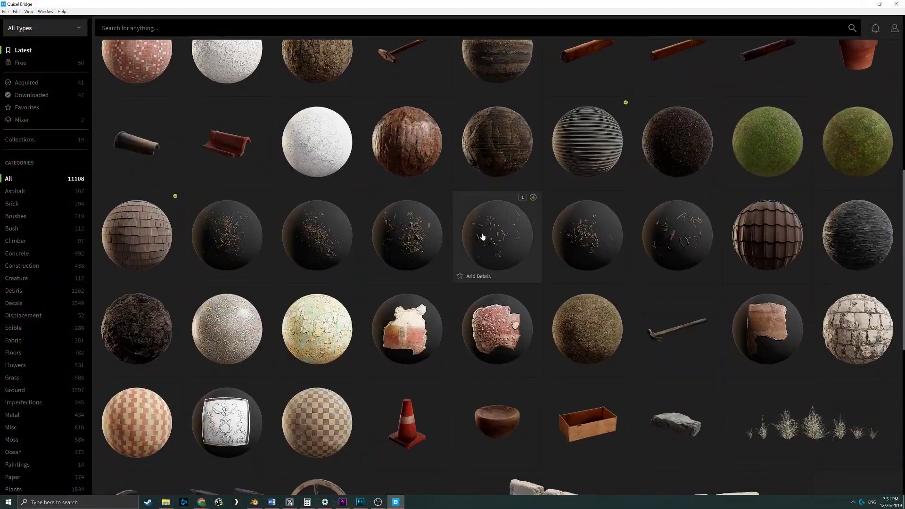
scroll(483, 237, "down", 2)
type("rock")
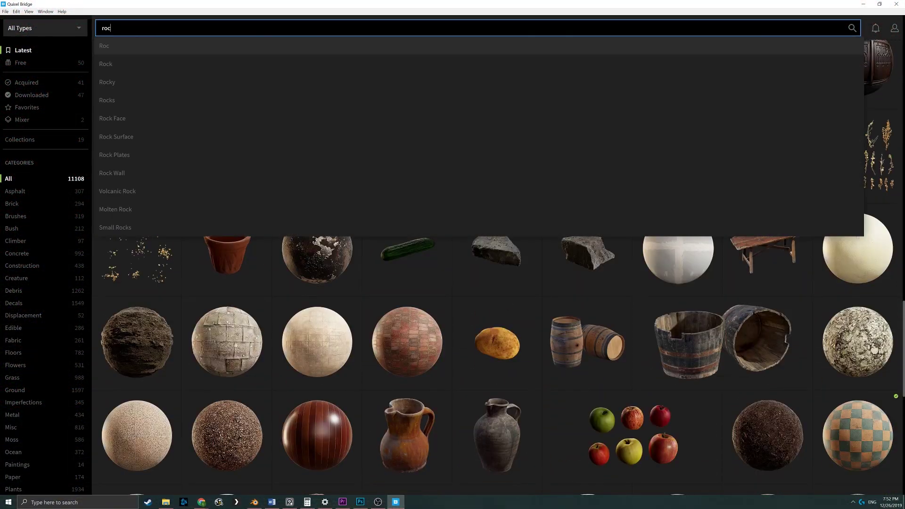
key("Return")
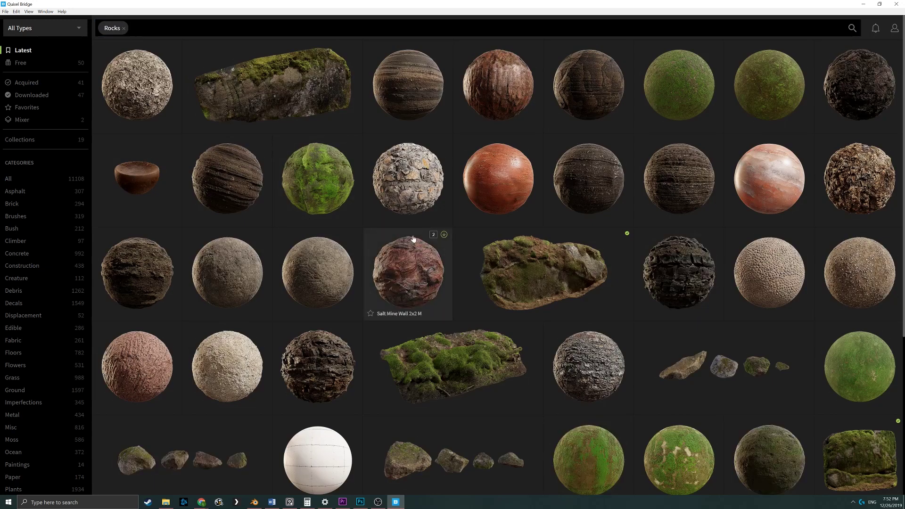
scroll(414, 239, "down", 5)
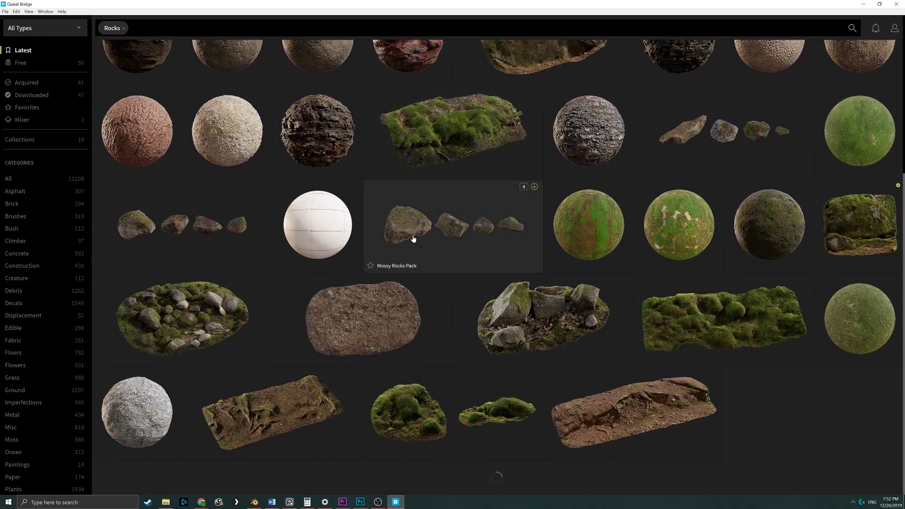
scroll(413, 239, "down", 8)
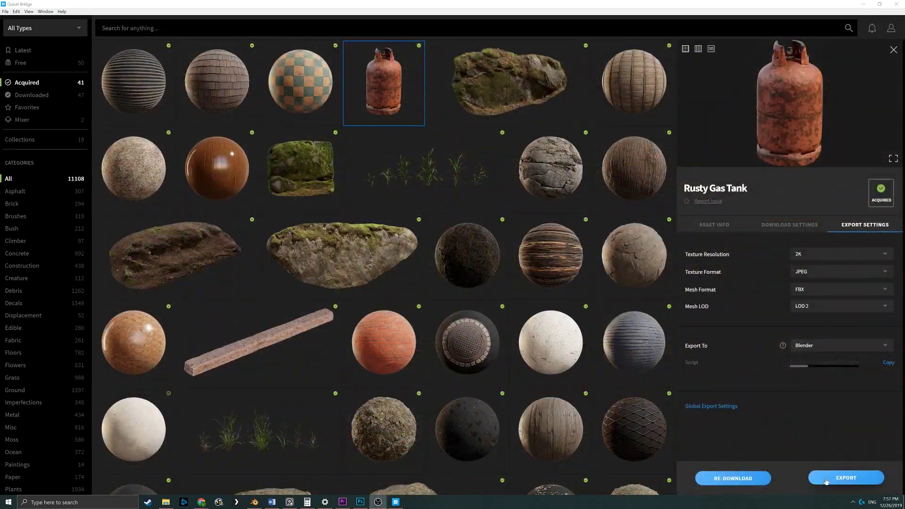
left_click(826, 479)
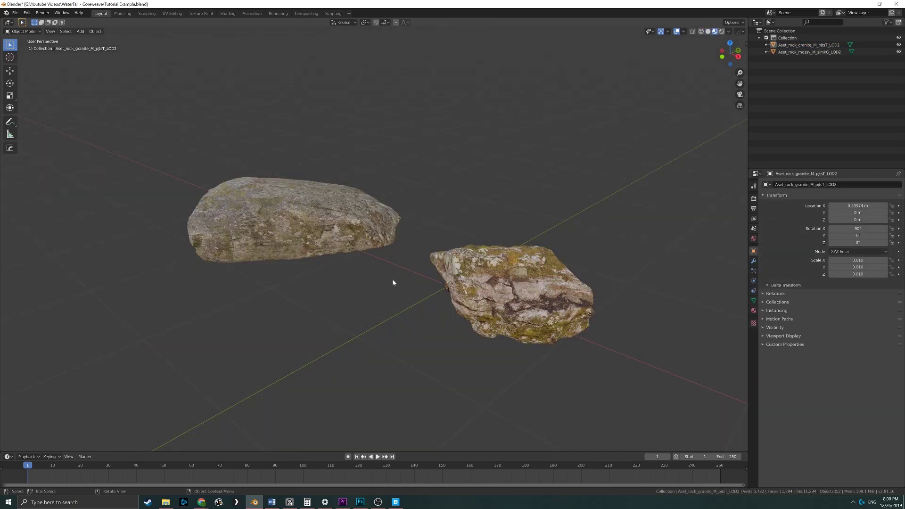
Clear the parent on the mannequin mesh so it is free of its armature
middle_click_drag(393, 283, 499, 285)
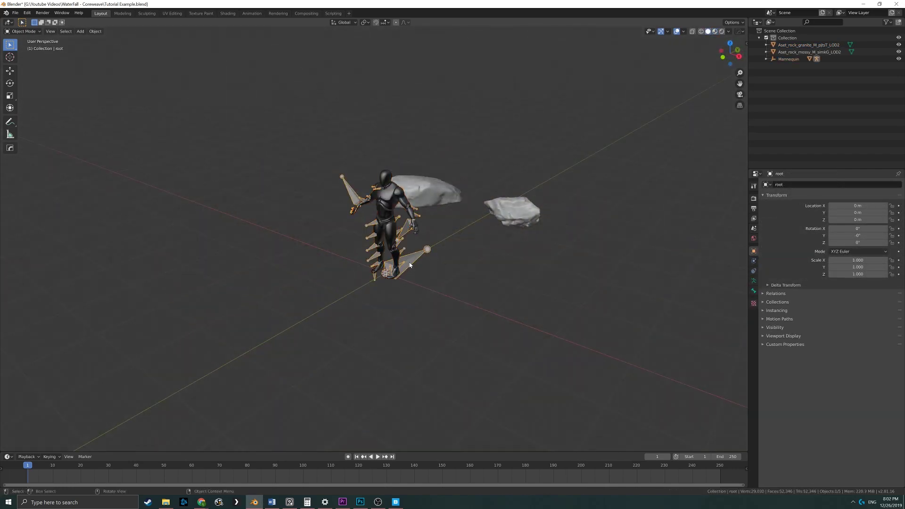
key("alt+p")
left_click(389, 196)
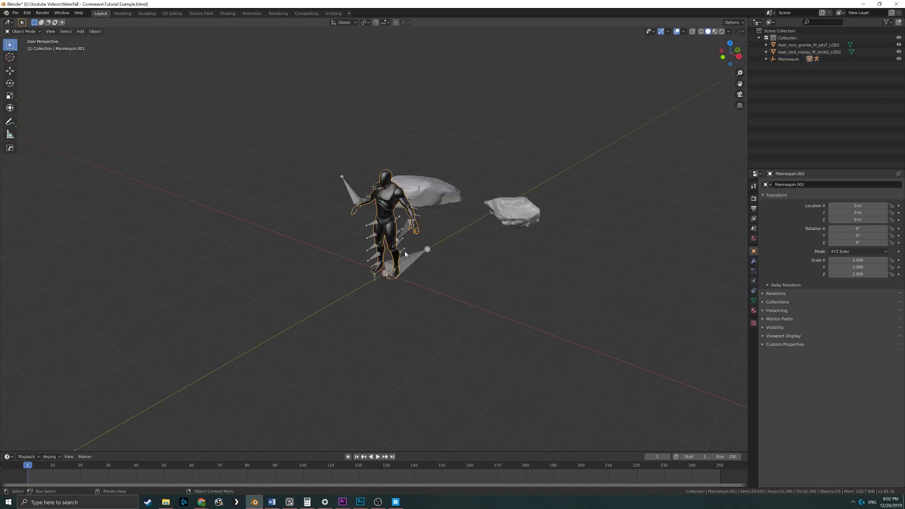
left_click(408, 245, "alt")
left_click(408, 260)
left_click(409, 259)
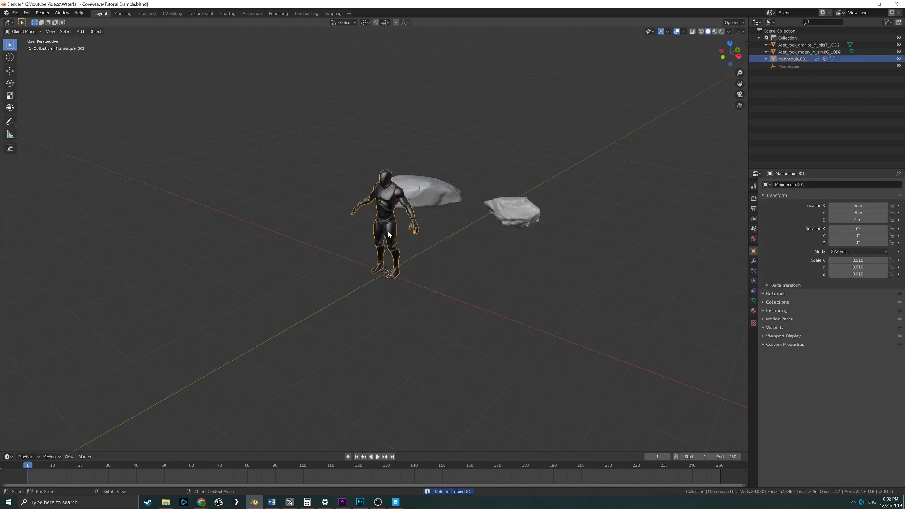
scroll(408, 259, "down", 2)
Add a new camera to the scene and look through it
key("shift+a")
left_click(394, 343)
key("KP_0")
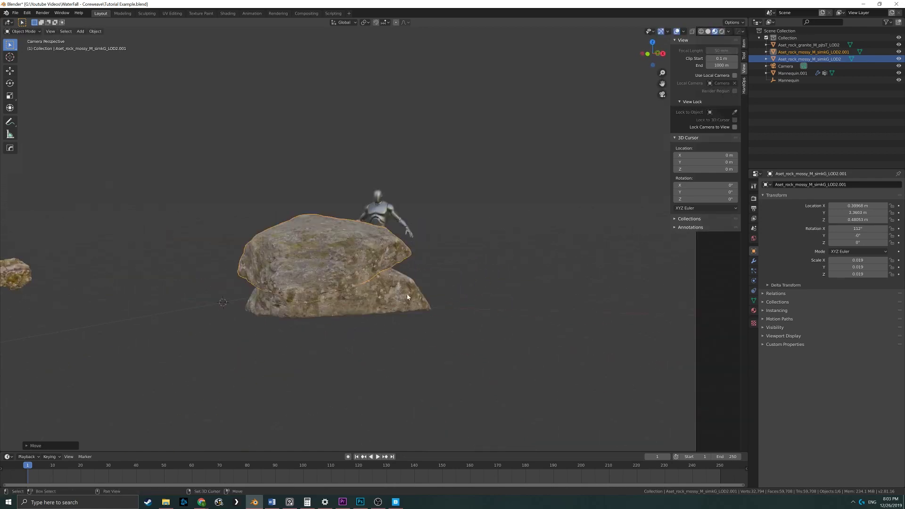
Duplicate the mossy rock twice, placing the copies beside it and scaling one smaller
key("shift+d")
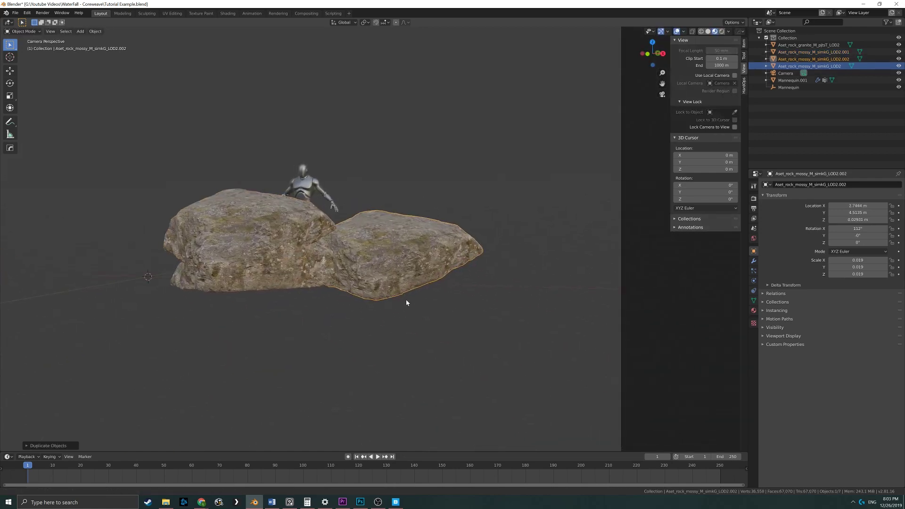
left_click(405, 298)
key("shift+d")
scroll(471, 282, "up", 2)
key("s")
left_click(493, 293)
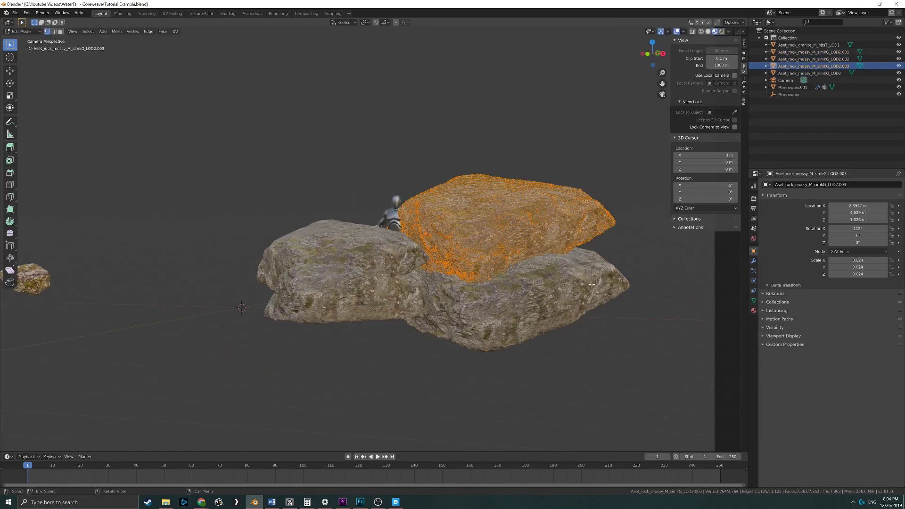
middle_click_drag(471, 301, 462, 306)
scroll(462, 307, "down", 3)
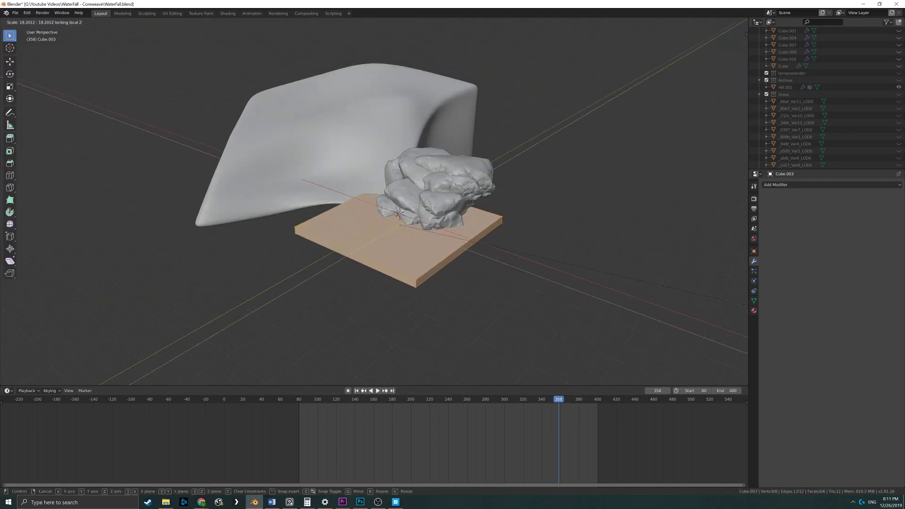
Flatten the cube into a plane and wire Glass BSDF, Principled Volume and Voronoi displacement into Material Output
left_click(571, 313)
key("Tab")
scroll(491, 267, "up", 5)
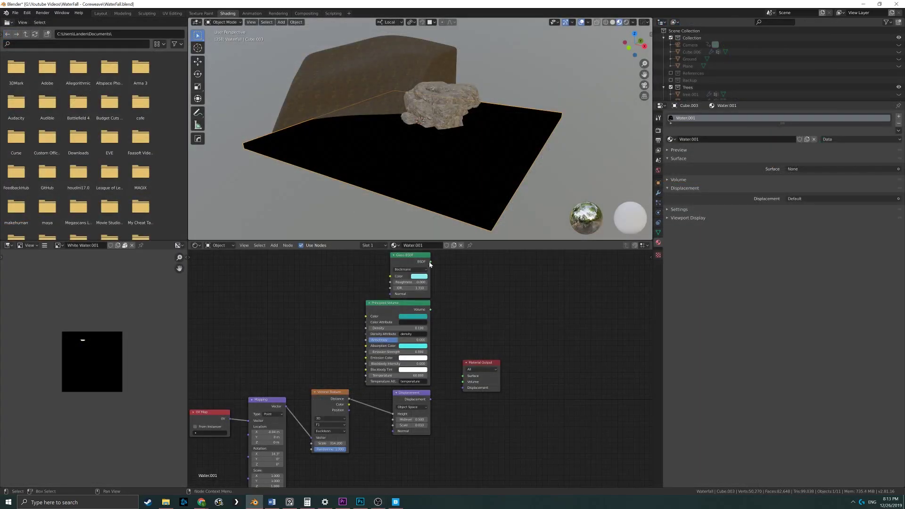
left_click_drag(464, 377, 463, 375)
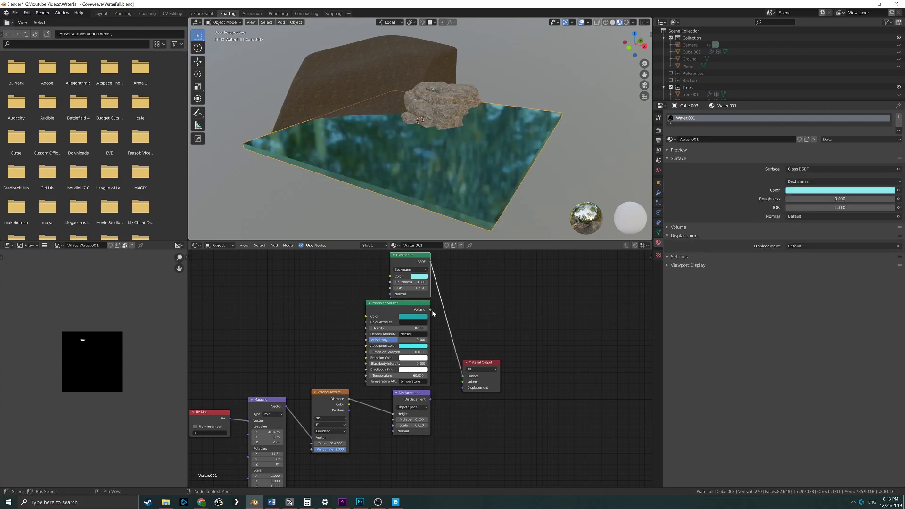
left_click_drag(464, 383, 463, 382)
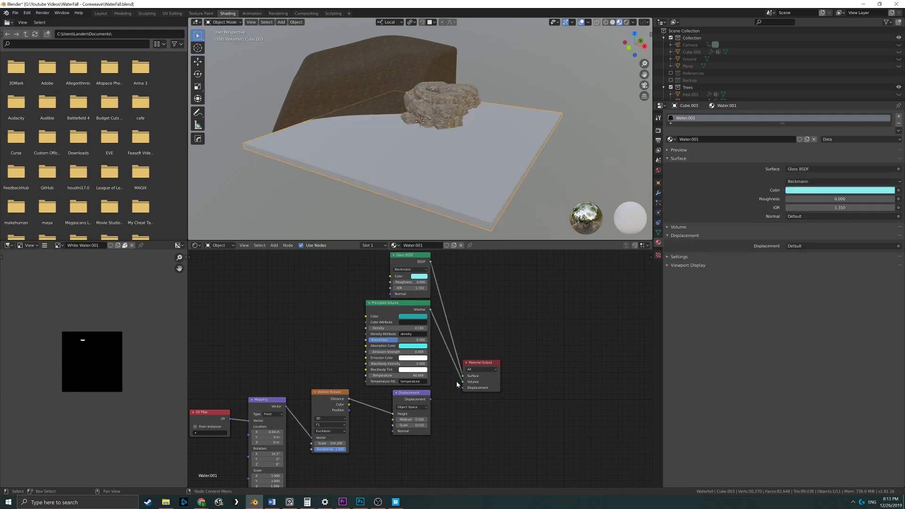
middle_click_drag(434, 379, 458, 362)
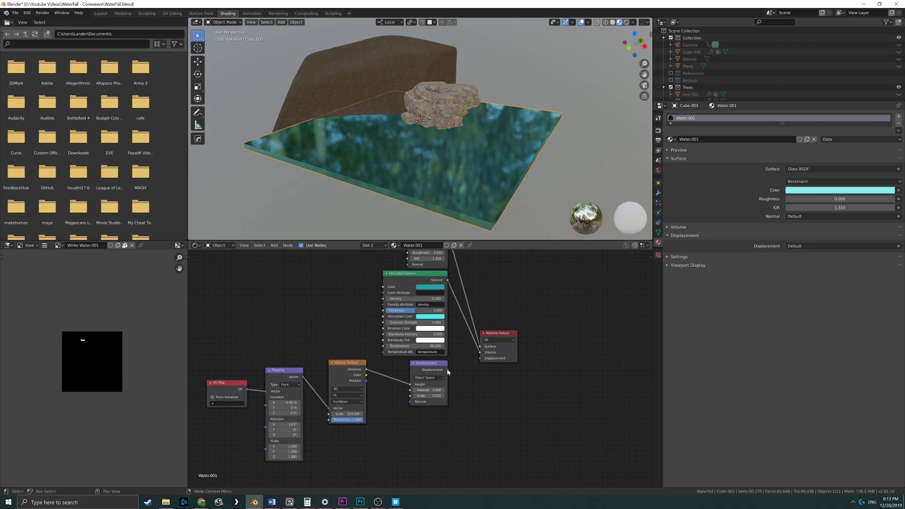
left_click_drag(478, 361, 479, 358)
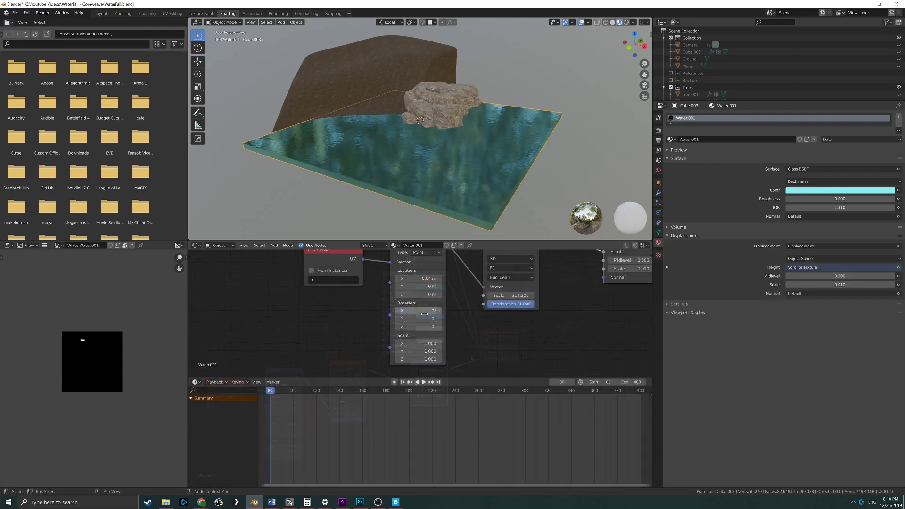
Keyframe the Mapping X rotation at the last frame and play back the ripple animation
left_click(640, 392)
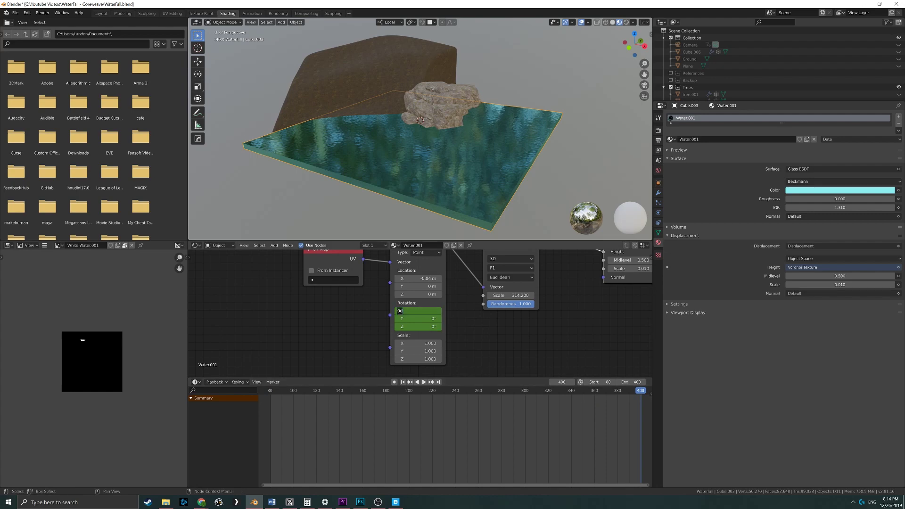
key("Return")
key("space")
scroll(423, 156, "up", 6)
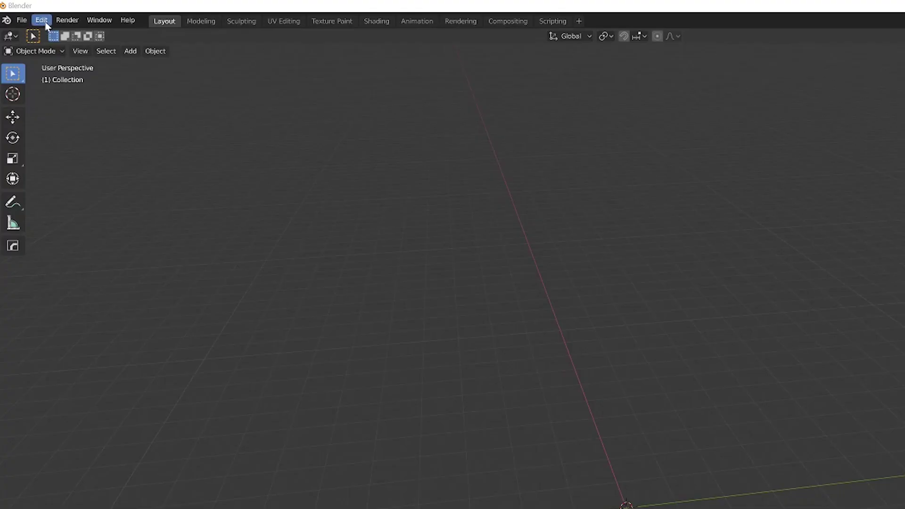
Find the Sapling Tree Gen add-on in Preferences by searching 'sap'
left_click(39, 19)
left_click(69, 188)
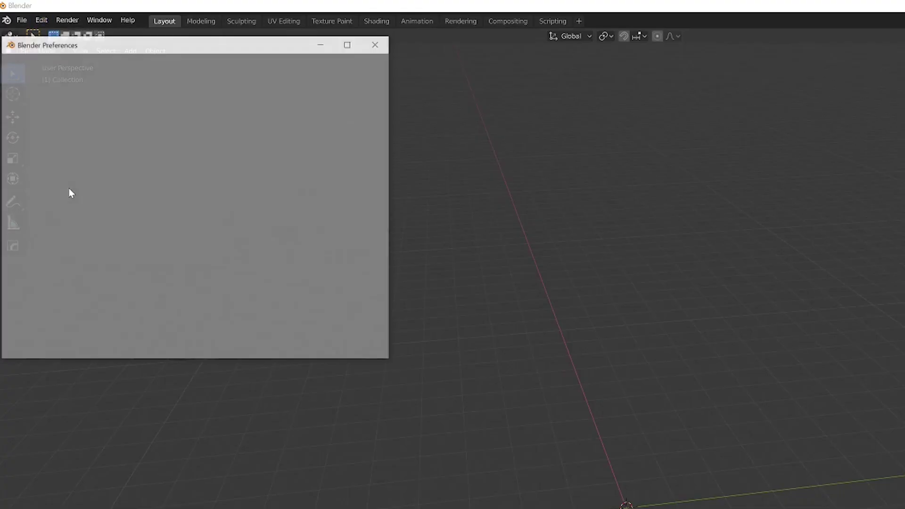
left_click_drag(161, 47, 223, 52)
type("sap")
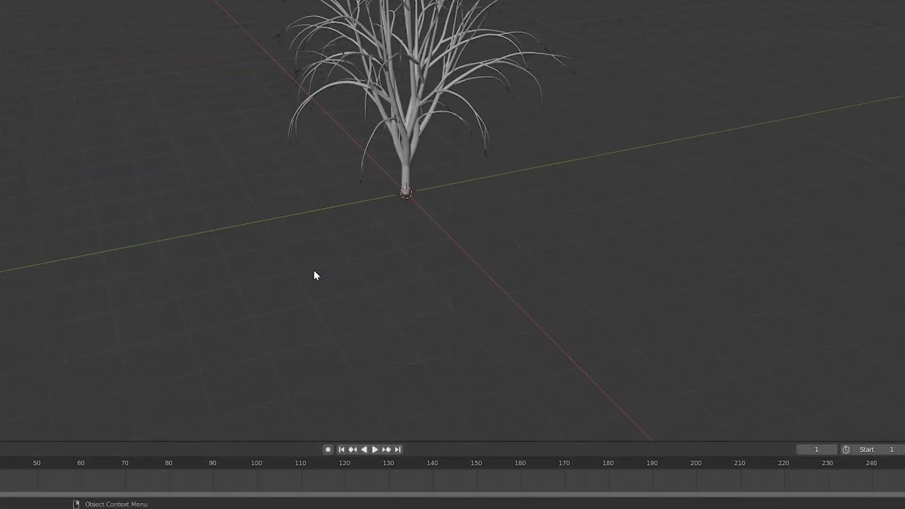
Load the quaking_aspen tree preset and set Branch Splitting Levels to 3
left_click(84, 426)
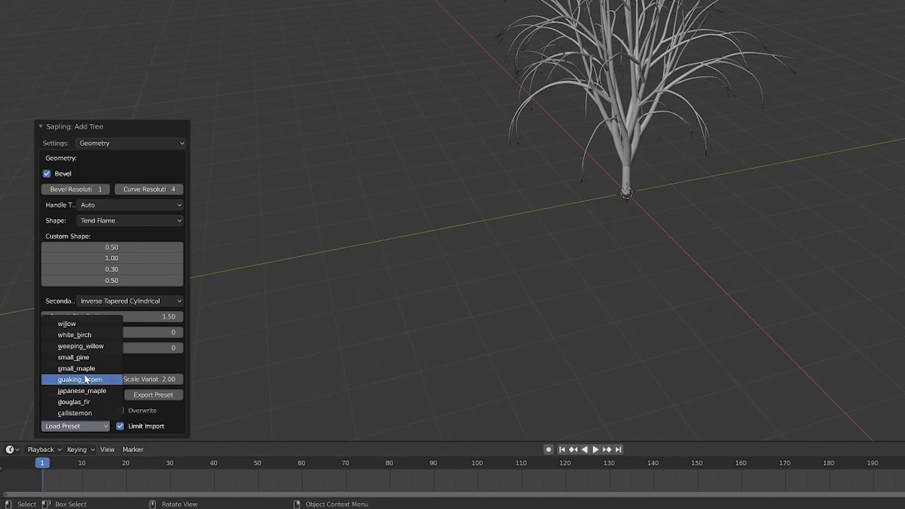
left_click(85, 379)
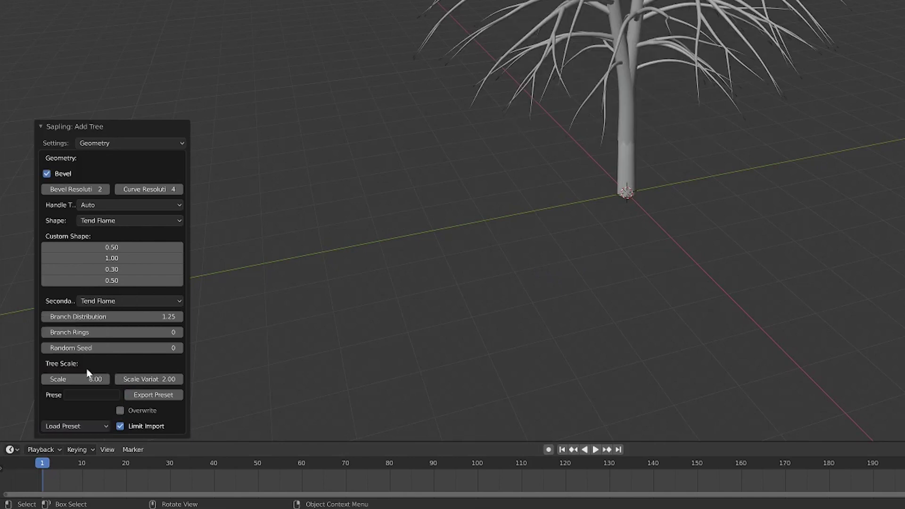
middle_click_drag(423, 84, 398, 208, "shift")
left_click(140, 143)
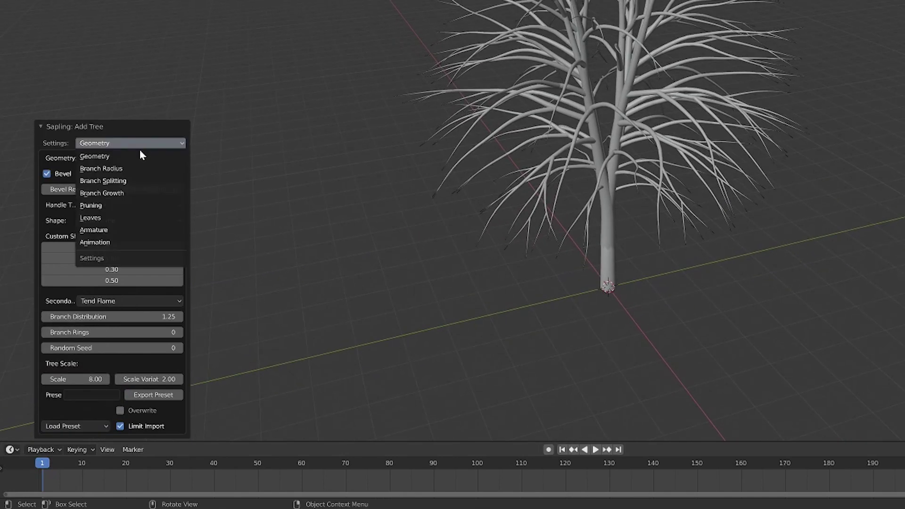
left_click(139, 183)
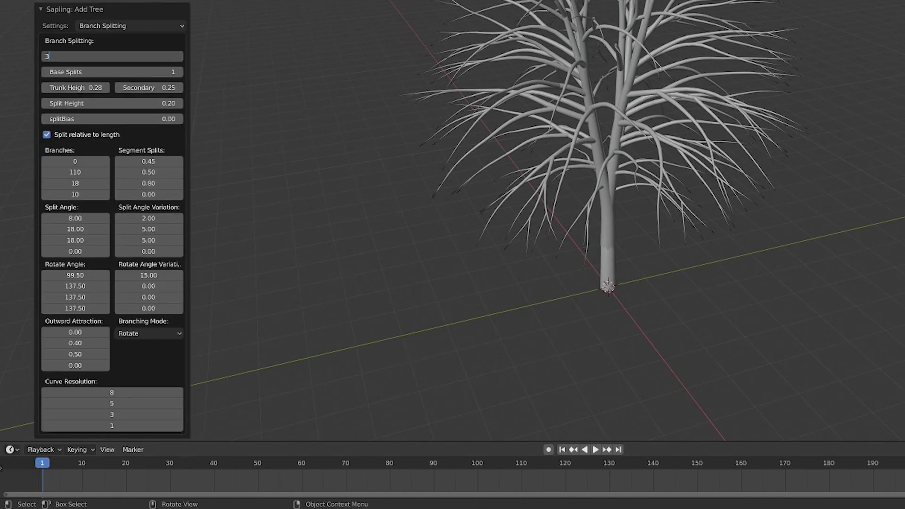
left_click(156, 57)
type("3")
key("Return")
Lower the Geometry Bevel Resolution and Curve Resolution to 1
left_click(136, 25)
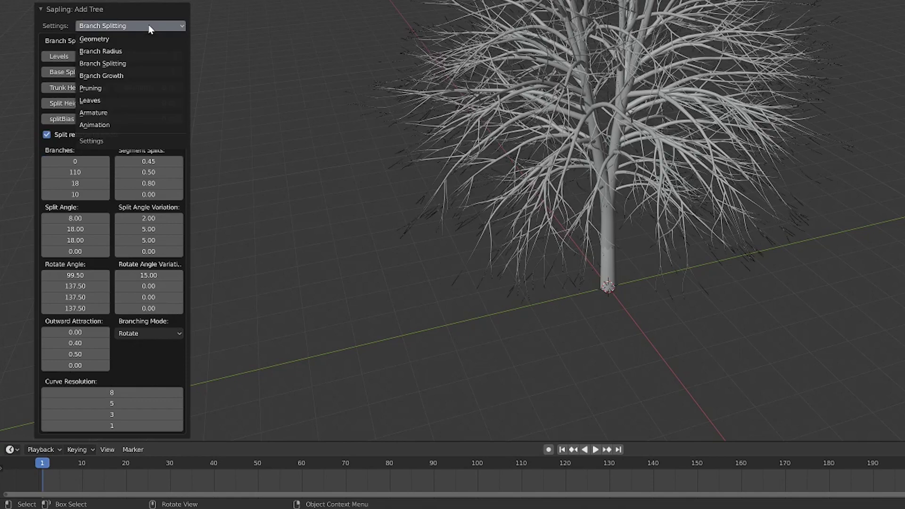
left_click(138, 40)
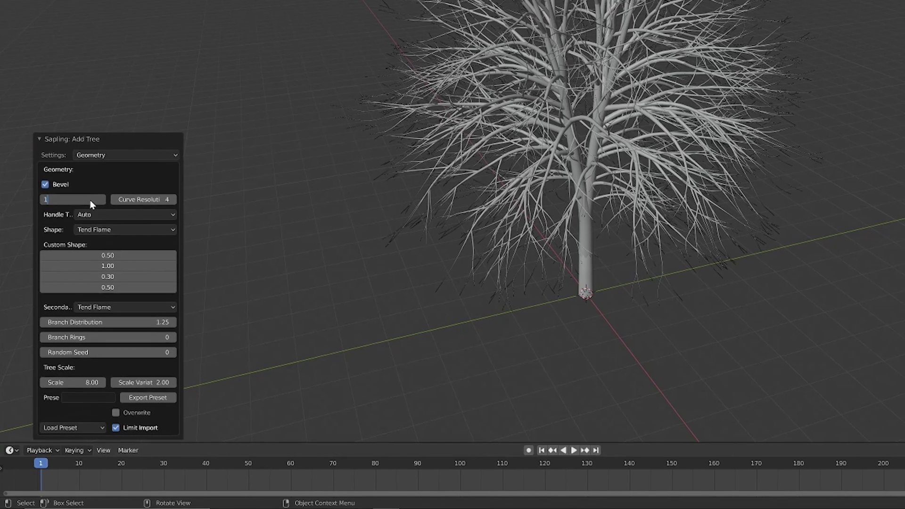
left_click(165, 191)
type("1")
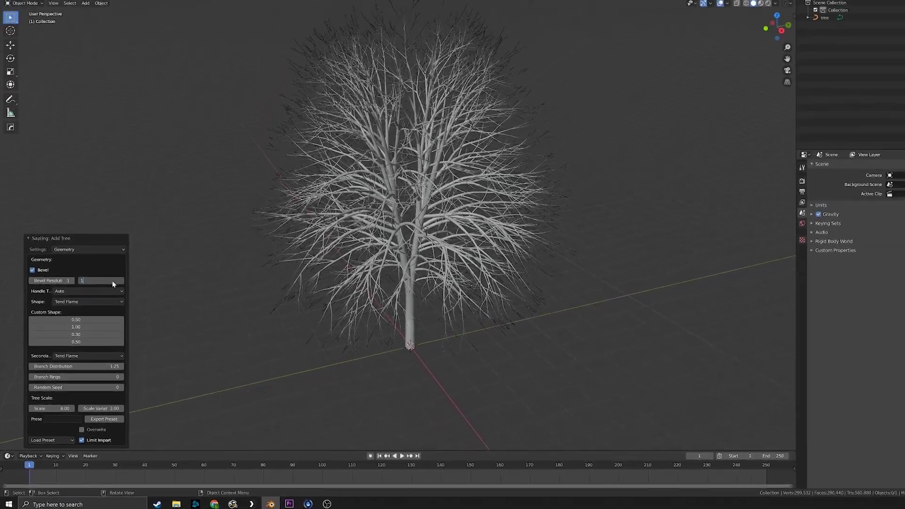
key("Return")
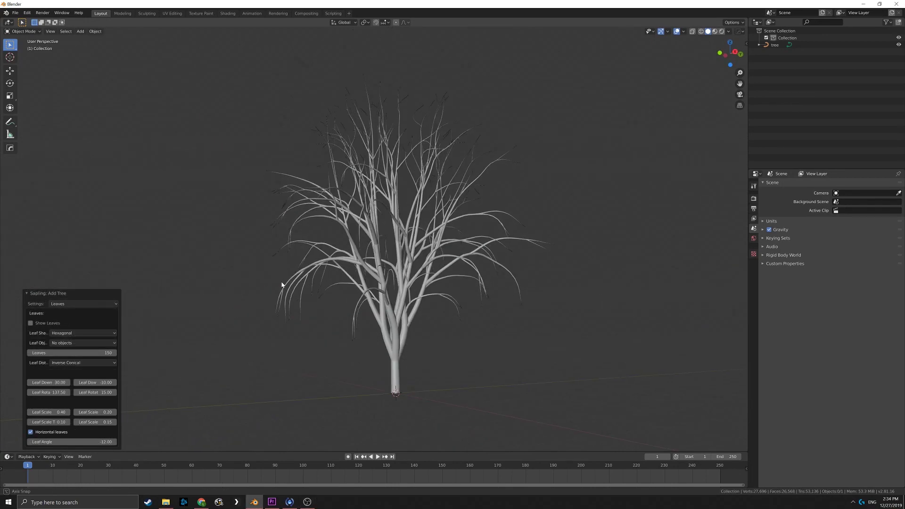
Turn on Show Leaves for the tree and select the leaves object
mouse_move(282, 285)
middle_mouse_down()
mouse_move(293, 299)
mouse_move(279, 290)
middle_mouse_up()
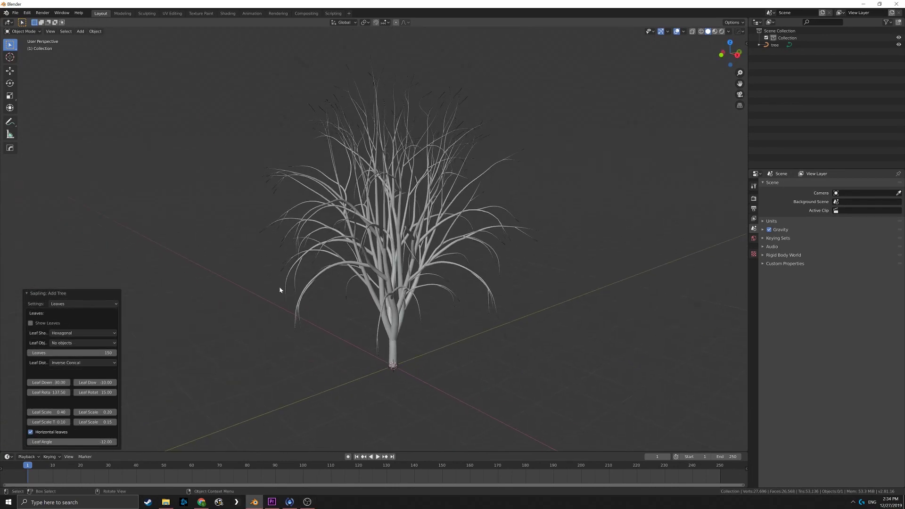
left_click(31, 324)
middle_click_drag(275, 283, 338, 315)
left_click(338, 316)
Convert the tree curve into a mesh
key("Tab")
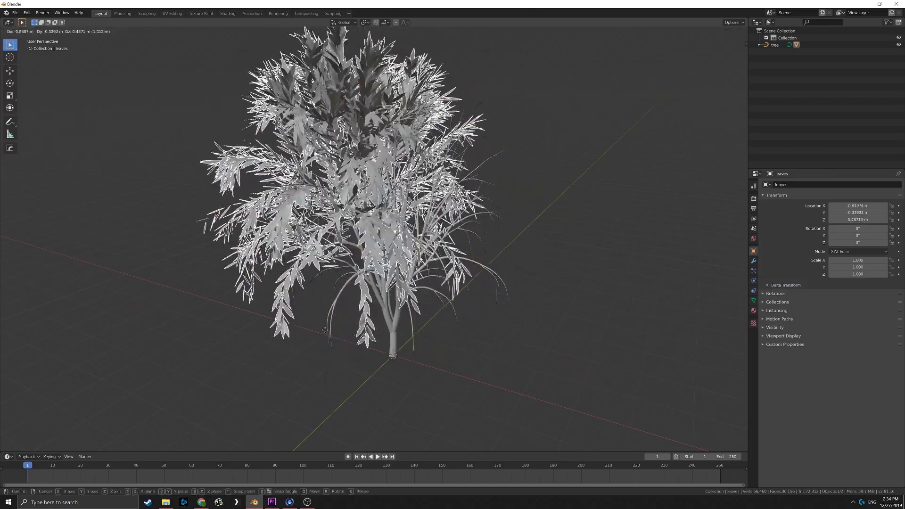
middle_click_drag(334, 316, 370, 320)
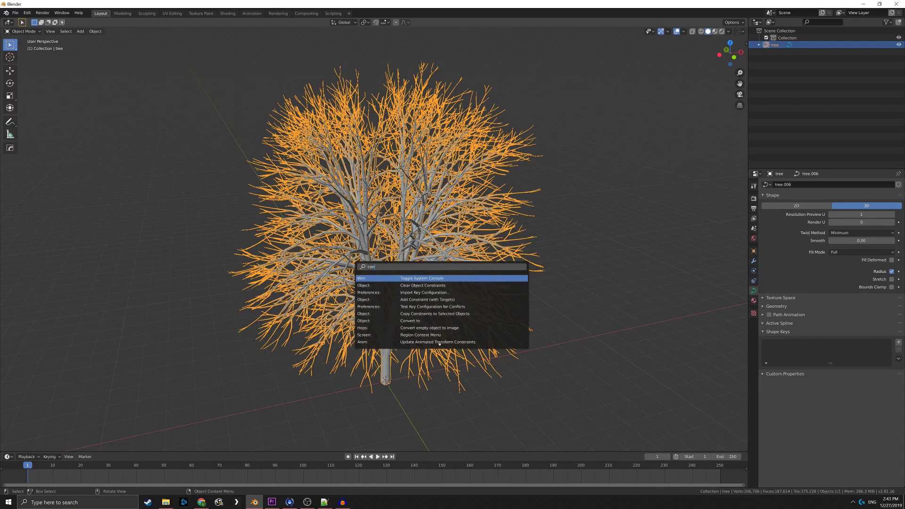
type("v")
key("Return")
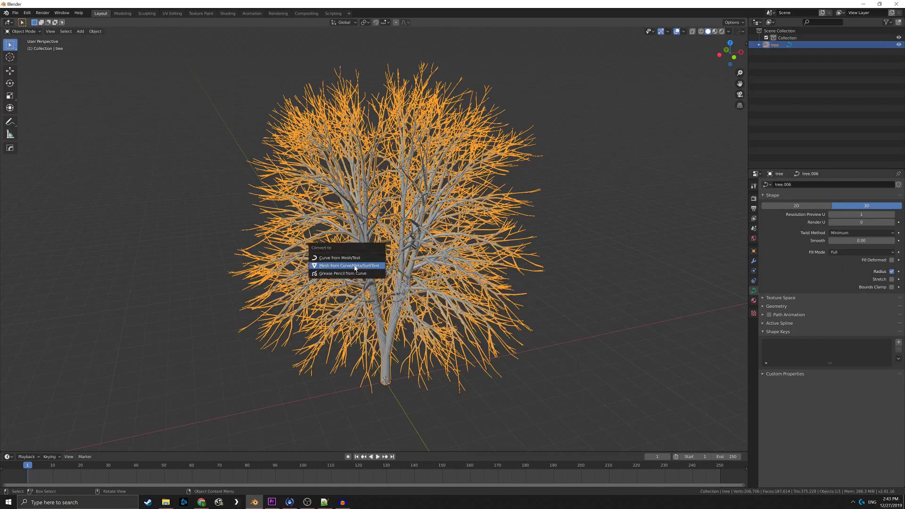
left_click(355, 267)
From the side view, deselect the leaves in the centre of the crown
key("Tab")
key("KP_3")
key("c")
mouse_move(404, 357)
middle_mouse_down()
mouse_move(283, 91)
mouse_move(239, 166)
middle_mouse_up()
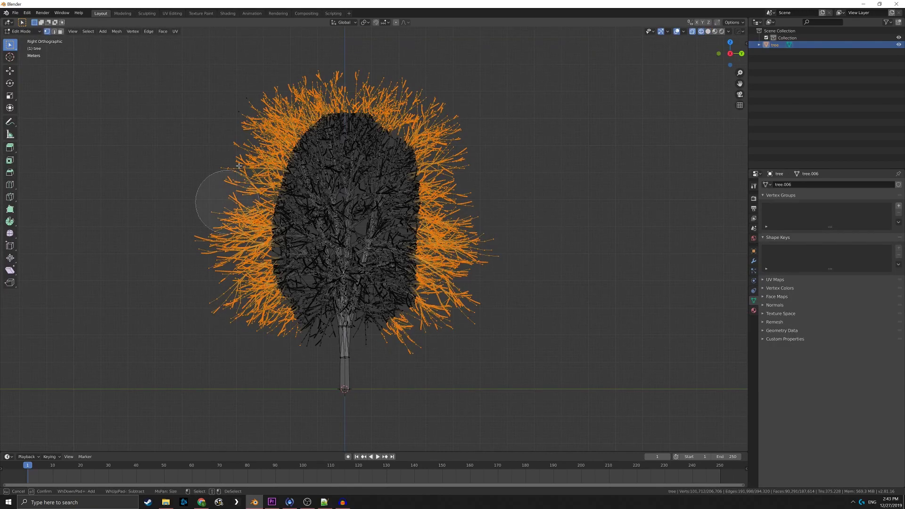
Add a particle system to the tree with the Leaves vertex group controlling density
left_click(894, 28)
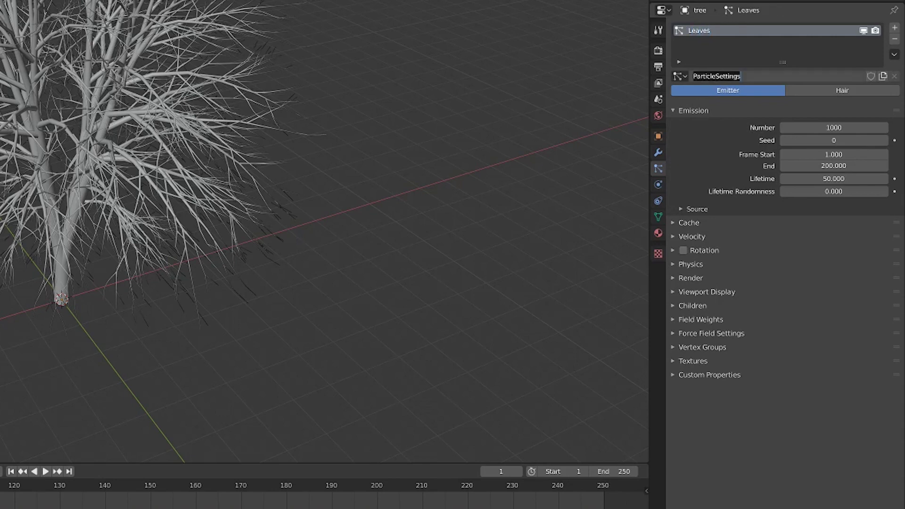
left_click(676, 351)
left_click(825, 364)
left_click(796, 380)
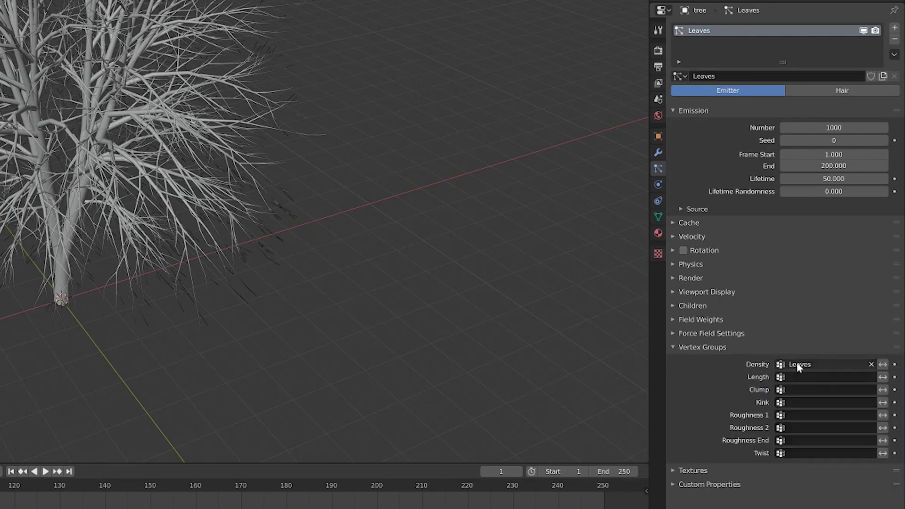
Set the particle emission End to frame 1 and the Number to 2191
key("space")
left_click(834, 154)
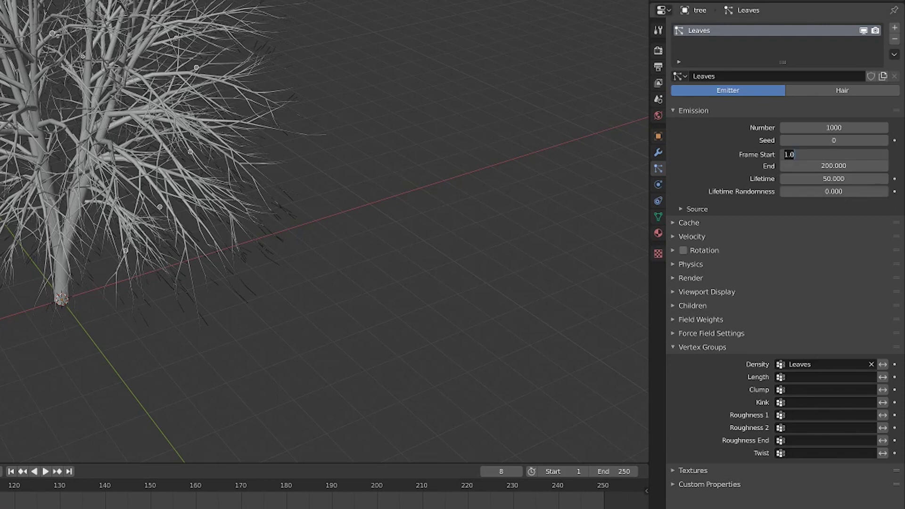
type("1")
key("Return")
left_click_drag(830, 127, 827, 133)
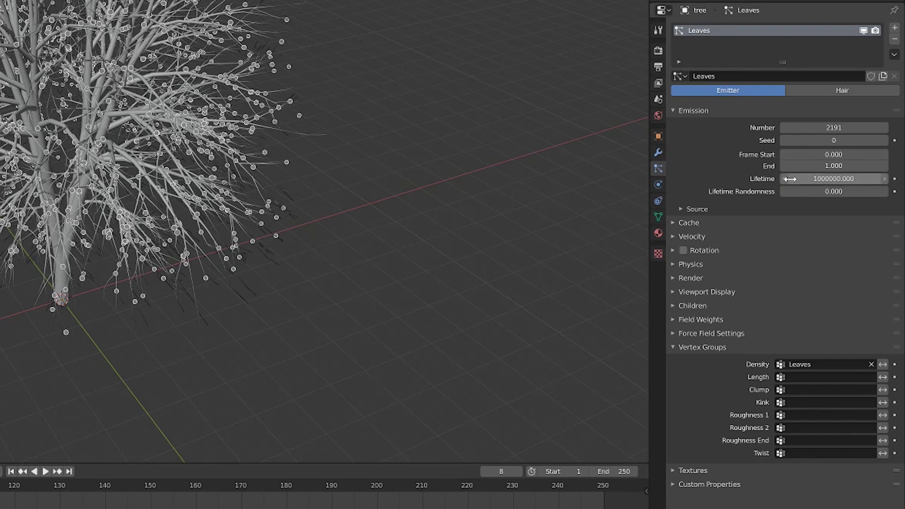
Set the particle distribution to Random and the physics type to None
left_click(702, 210)
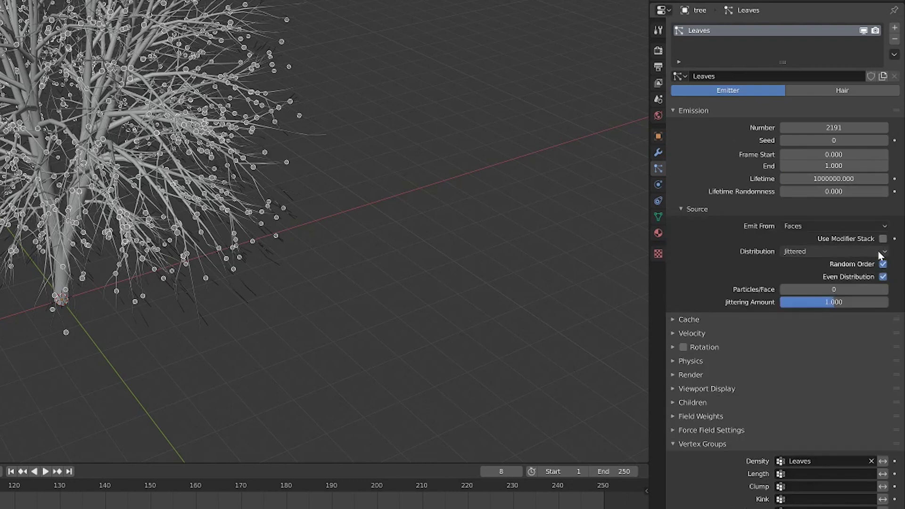
left_click(880, 252)
left_click(820, 276)
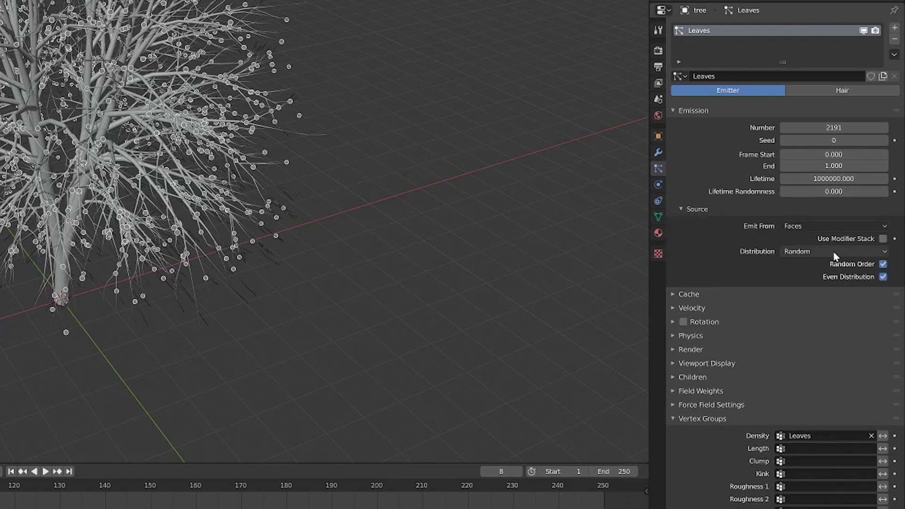
left_click(679, 309)
left_click(682, 309)
left_click(690, 335)
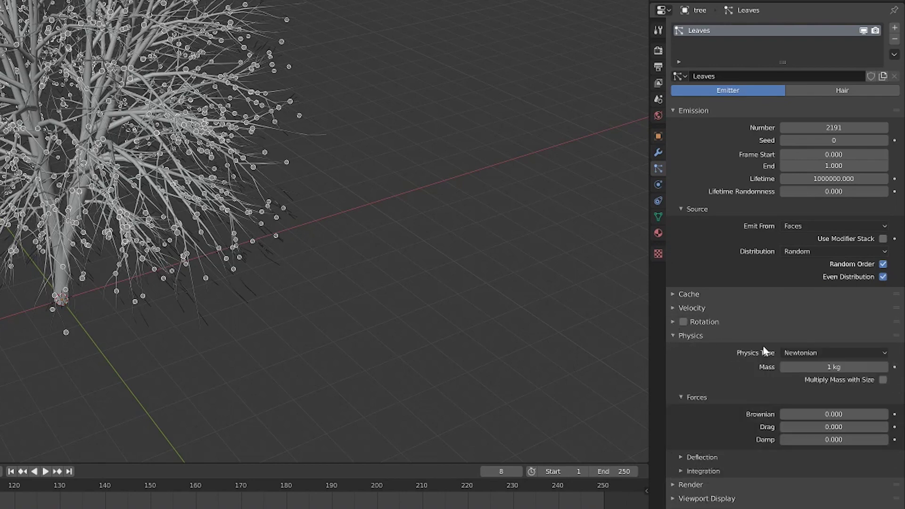
left_click(804, 352)
left_click(808, 367)
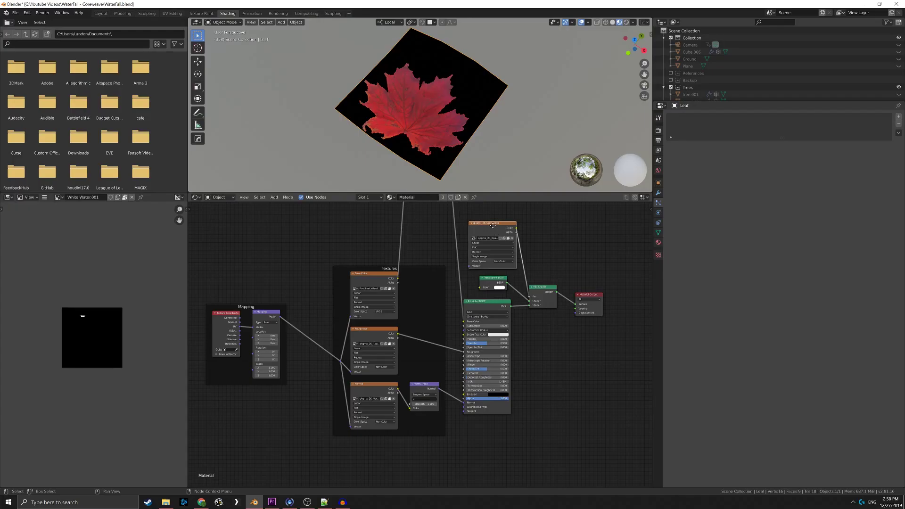
Nudge the Image Texture node, preview the red maple leaf rendered, and begin moving the tree left
left_click_drag(486, 222, 485, 215)
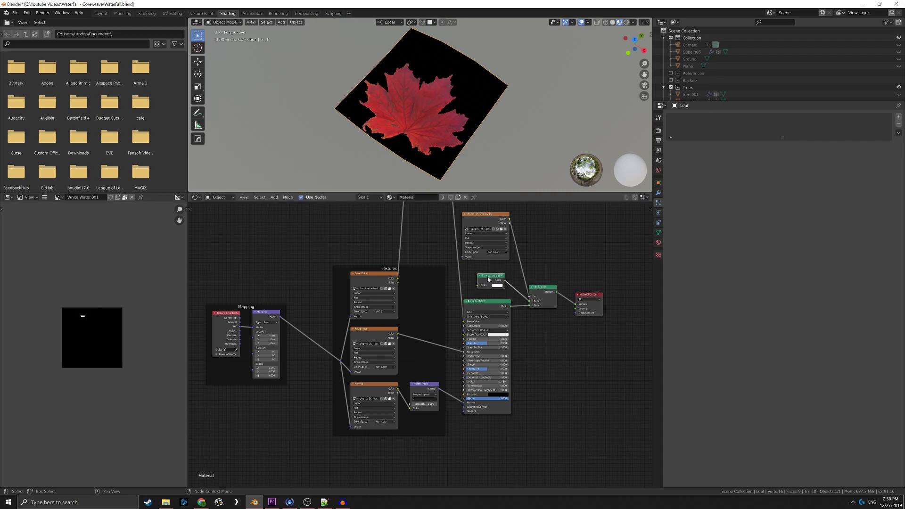
left_click(444, 75)
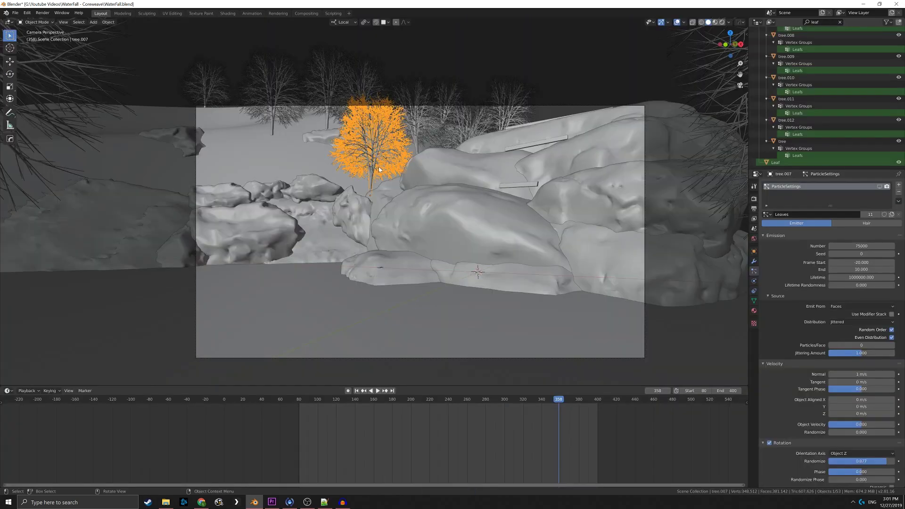
key("g")
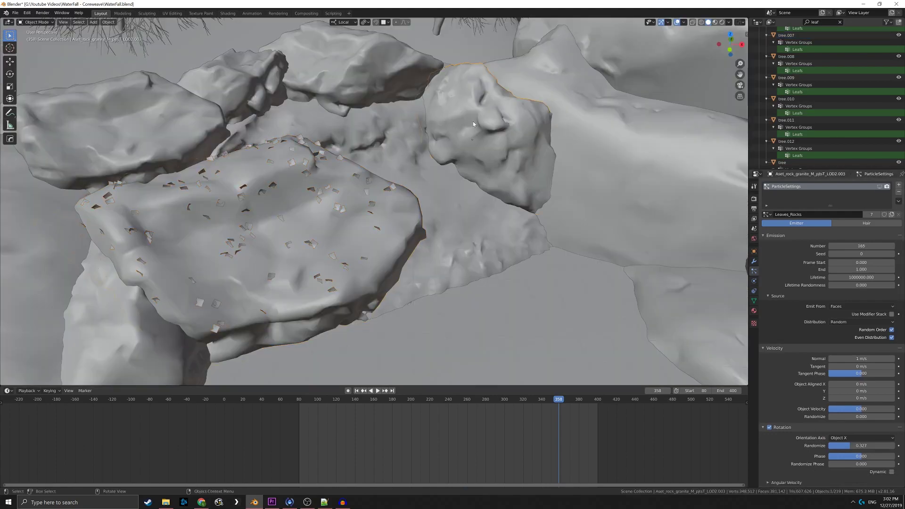
Show the leaf-covered rock in Rendered shading and enable viewport display for the Grass particles
scroll(508, 154, "up", 5)
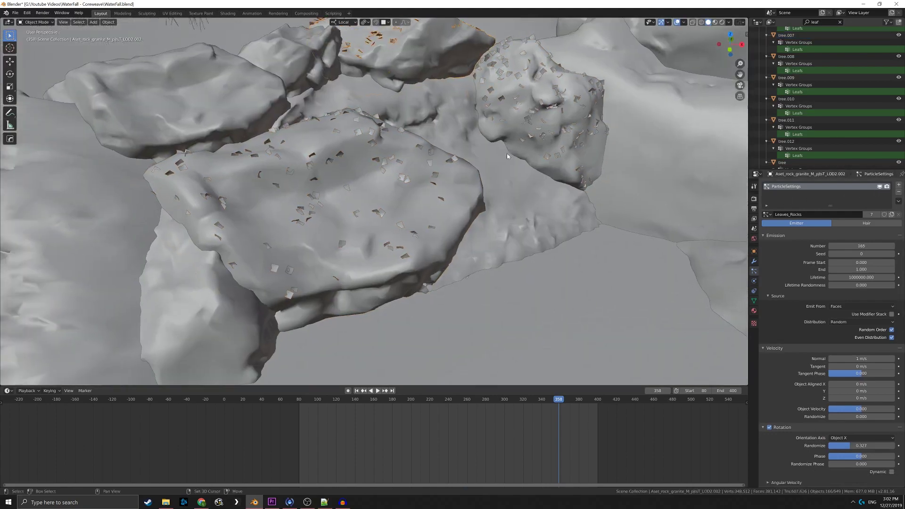
key("z")
left_click(476, 135)
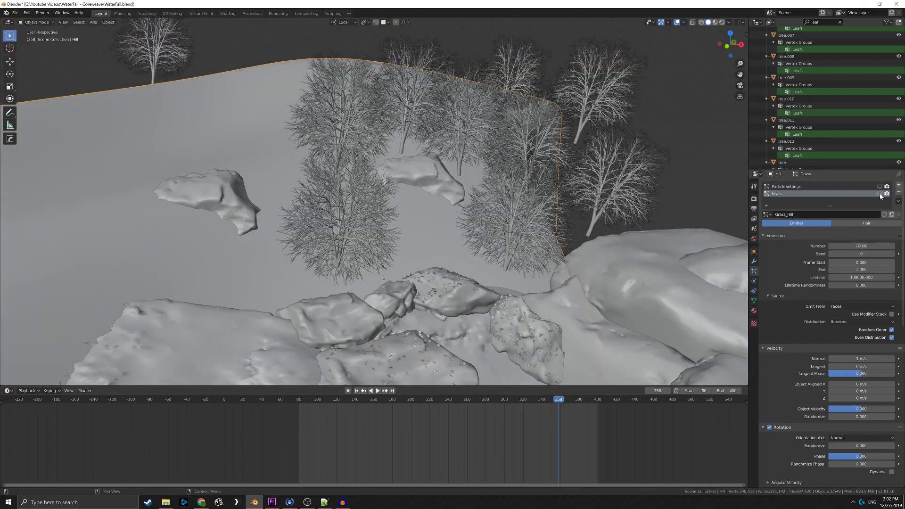
left_click(880, 194)
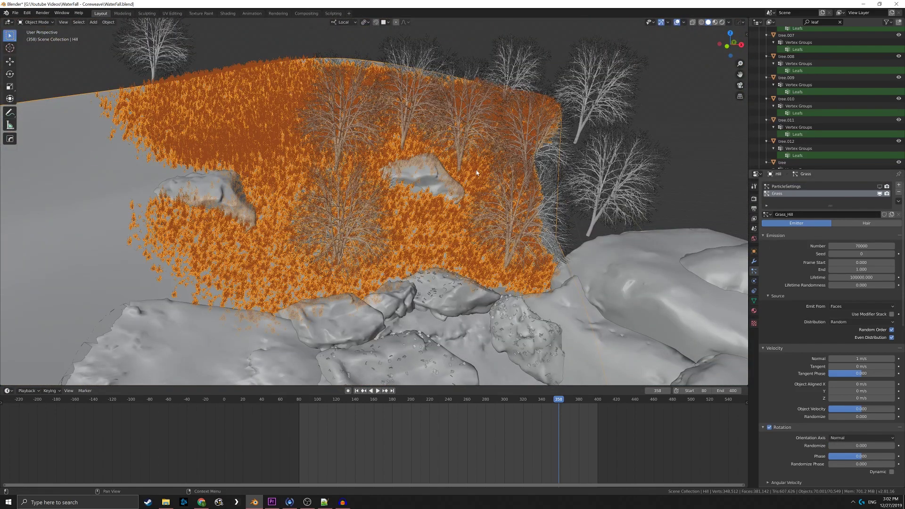
scroll(453, 177, "up", 5)
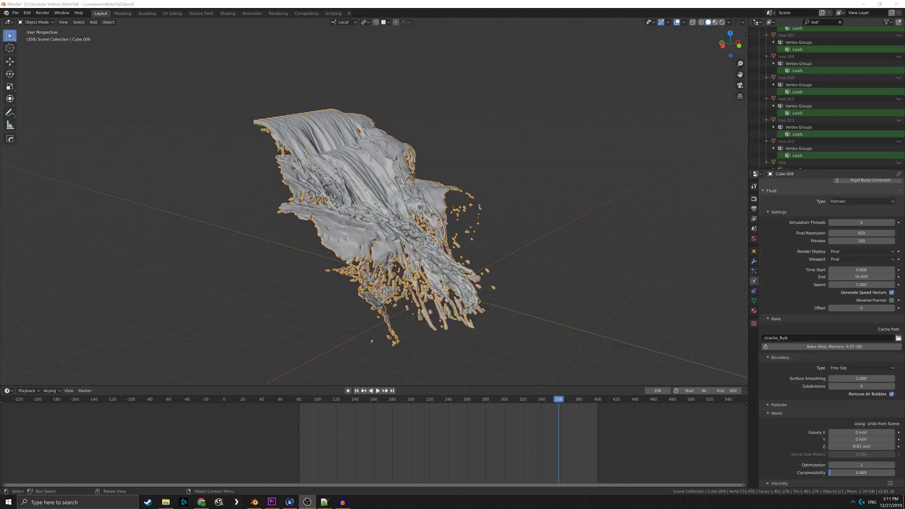
Orbit the fluid domain and select the inflow bars to check their velocities
middle_click_drag(498, 192, 310, 167)
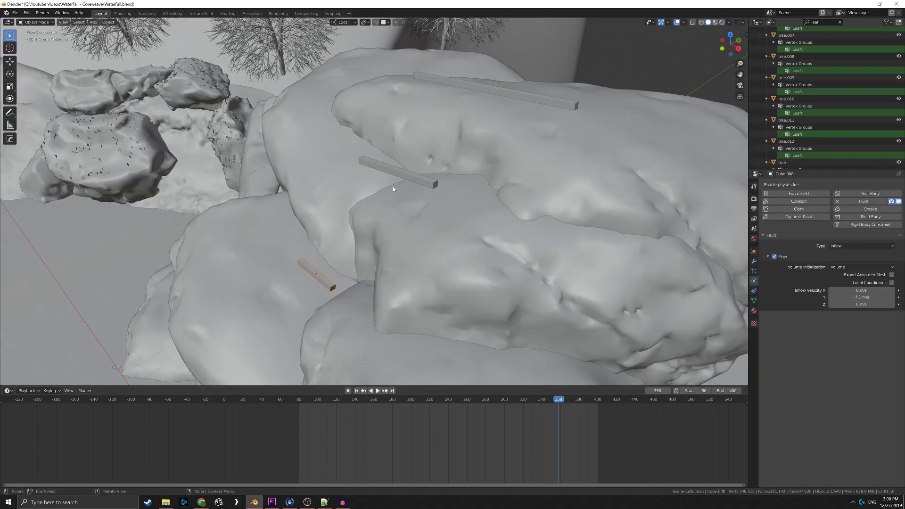
left_click(394, 176)
left_click(489, 90)
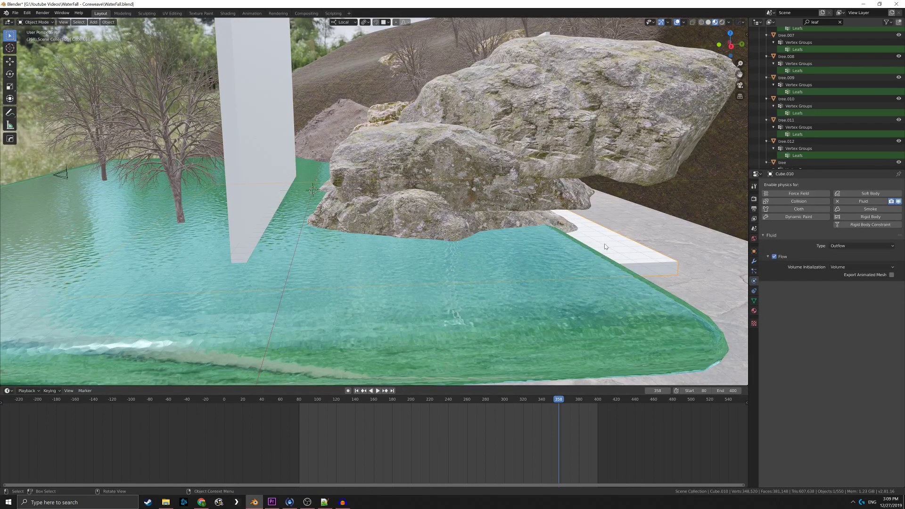
key("s")
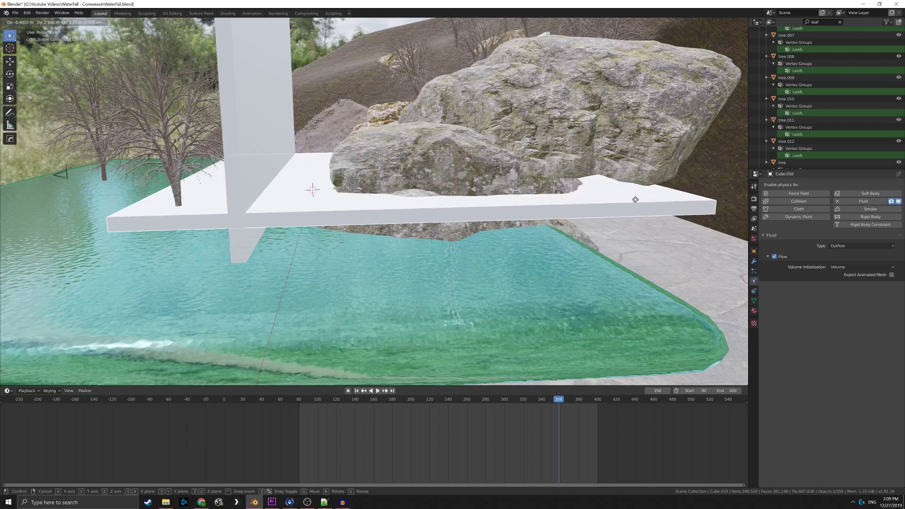
key("Escape")
Move the tall white outflow pillar Cube.001 further left beside the pool
left_click(270, 165)
key("g")
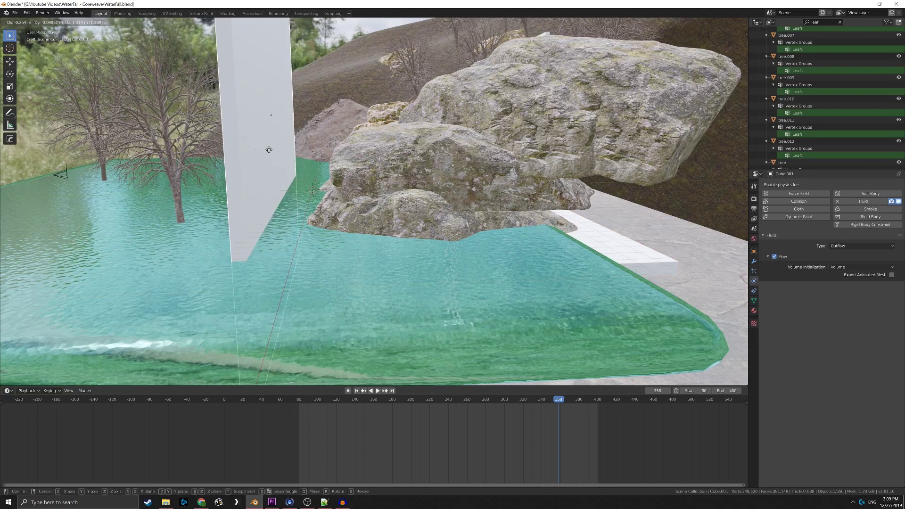
left_click(270, 152)
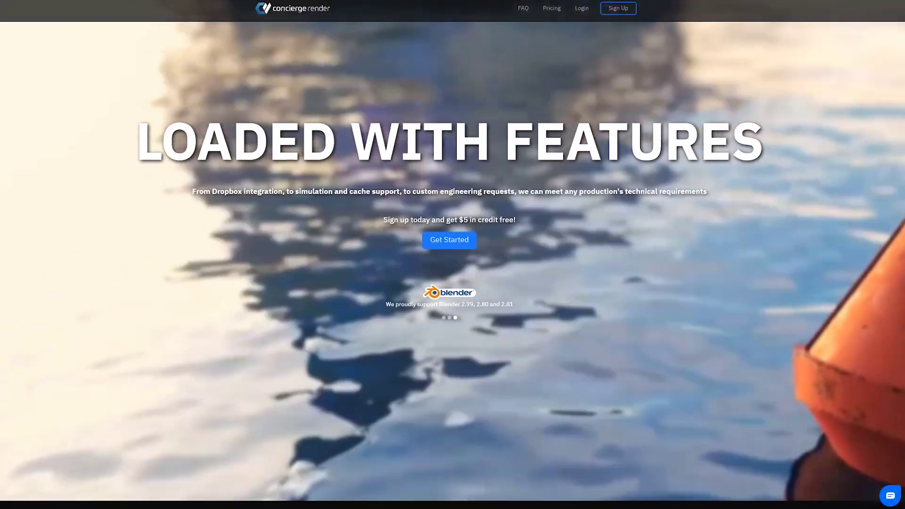
Browse the Concierge Render page and view the uploaded scene's render settings and advanced options
scroll(452, 255, "down", 3)
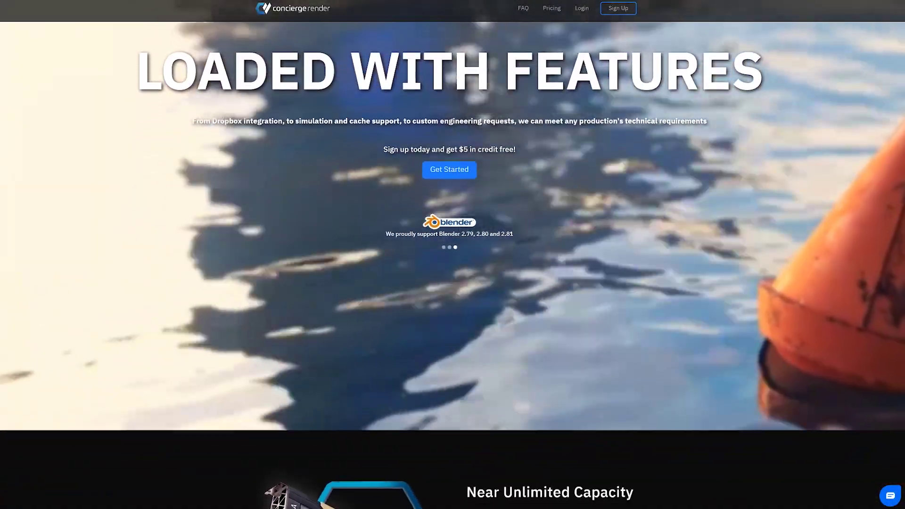
scroll(453, 255, "down", 2)
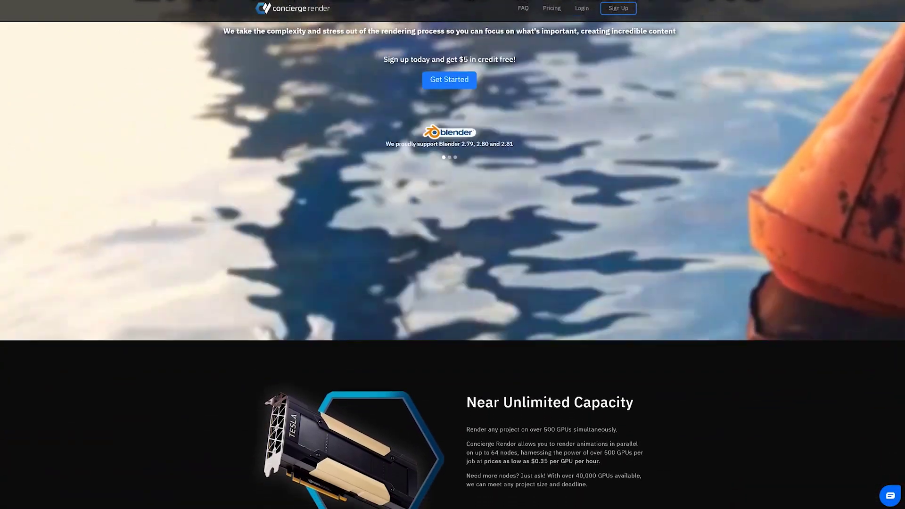
scroll(453, 254, "down", 2)
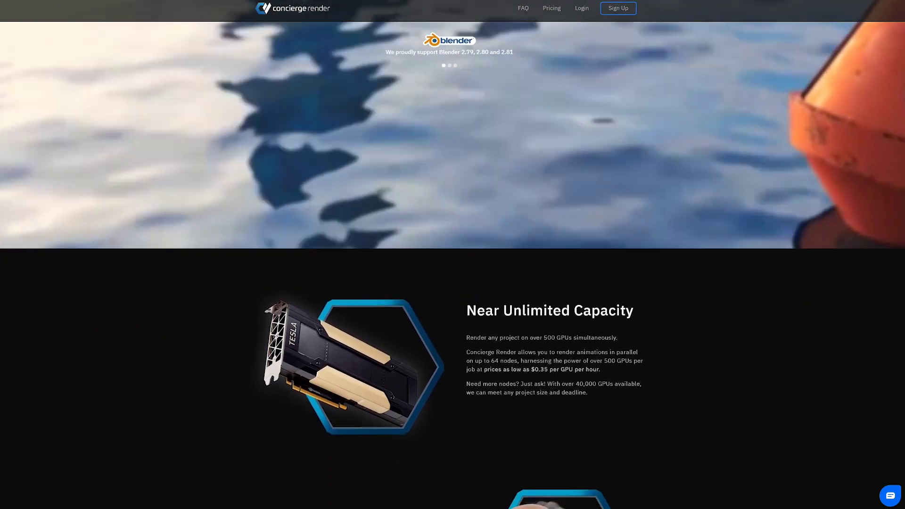
scroll(452, 255, "down", 2)
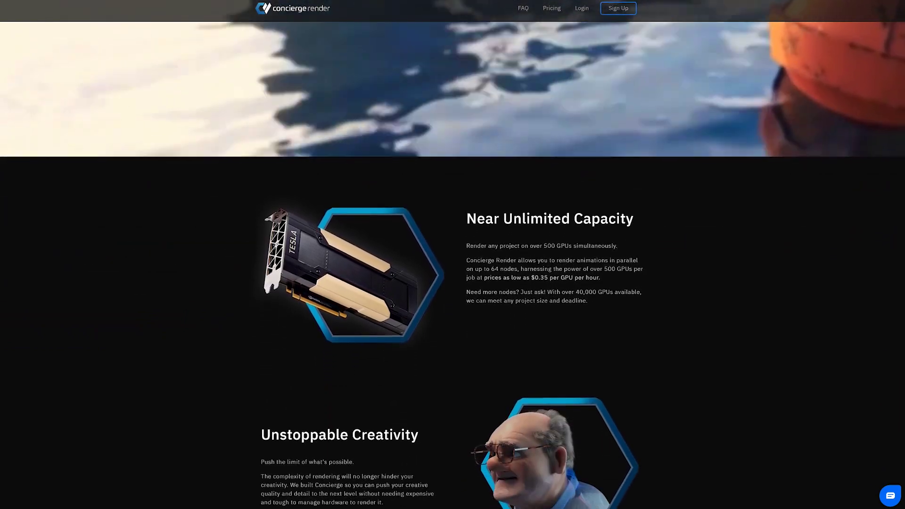
scroll(453, 254, "down", 2)
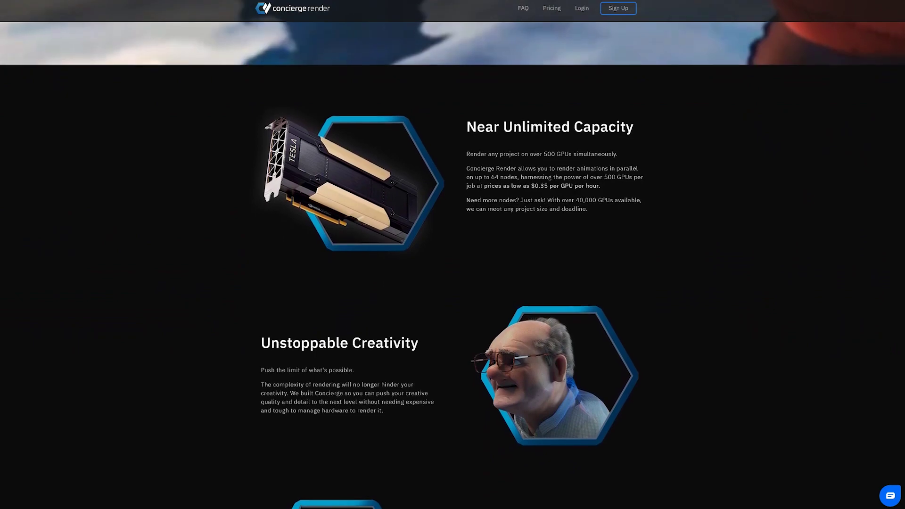
scroll(453, 254, "down", 1)
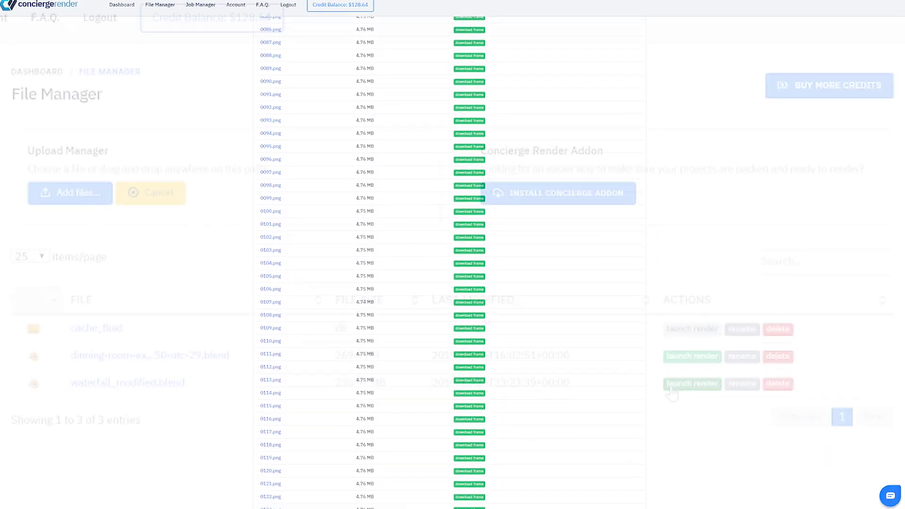
left_click(670, 384)
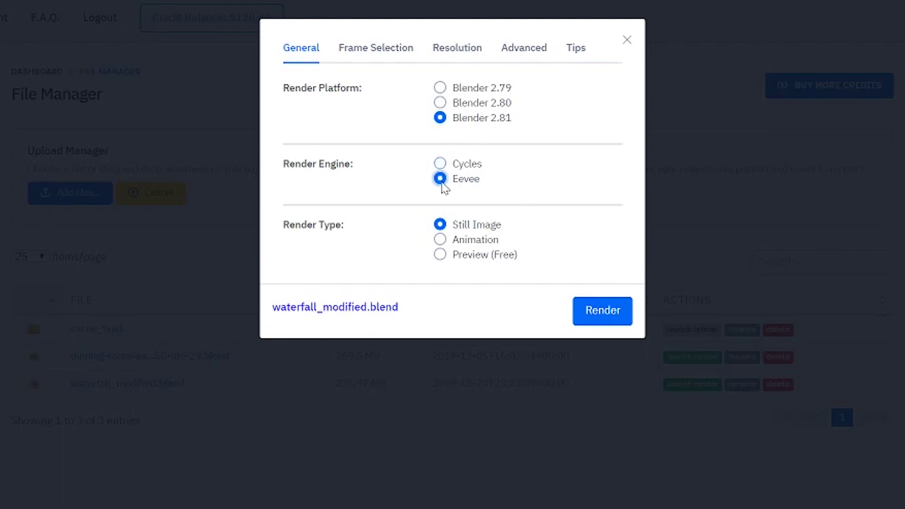
left_click(528, 52)
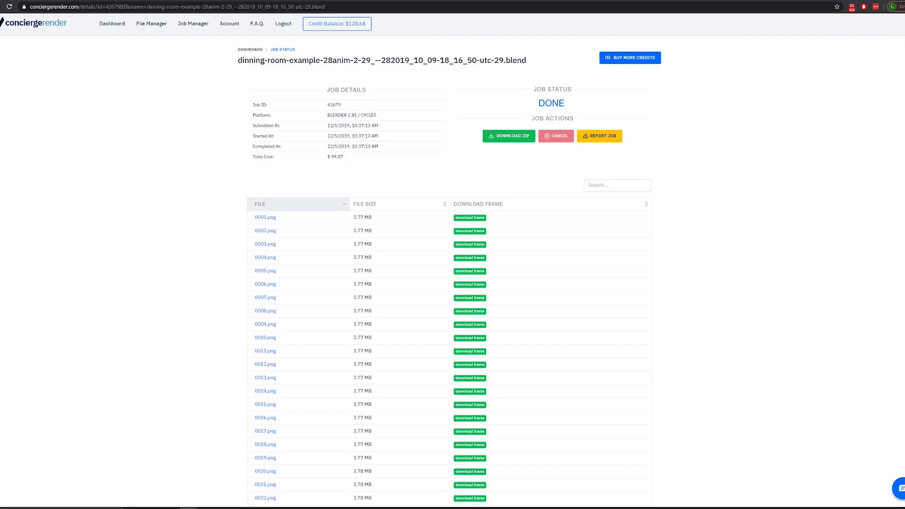
scroll(449, 269, "down", 9)
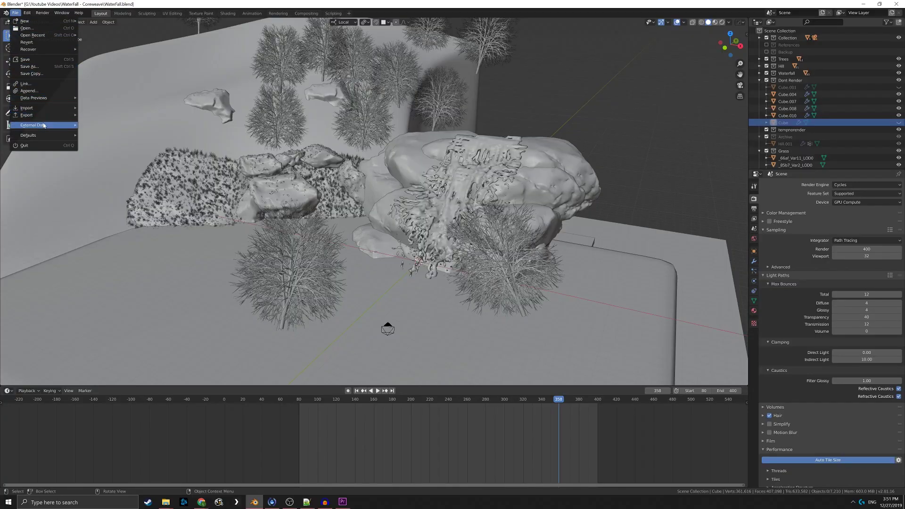
Pack all external data into the .blend and zip the cache_fluid folder into an archive
mouse_move(44, 126)
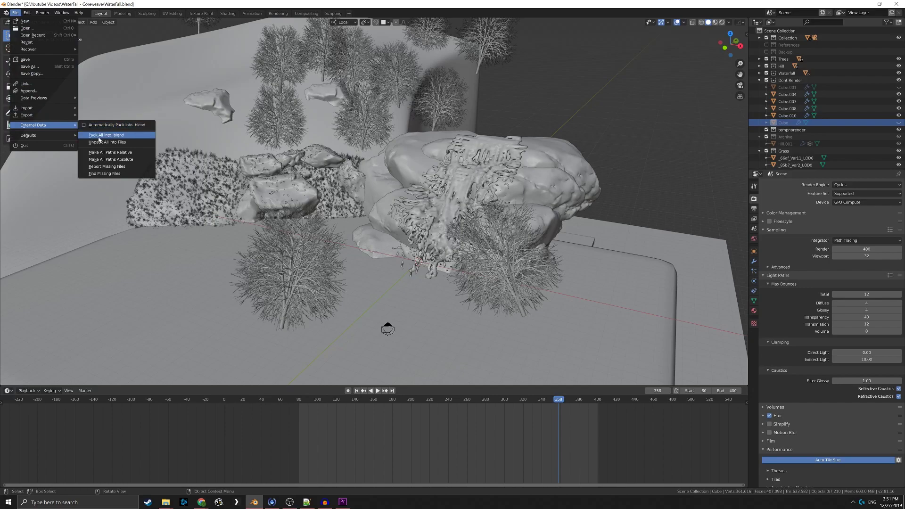
left_click(118, 137)
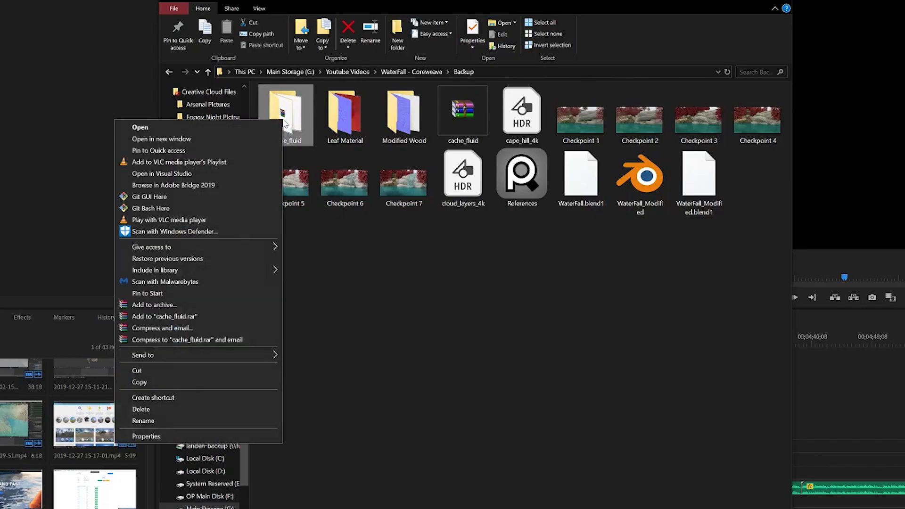
left_click(183, 305)
left_click(435, 365)
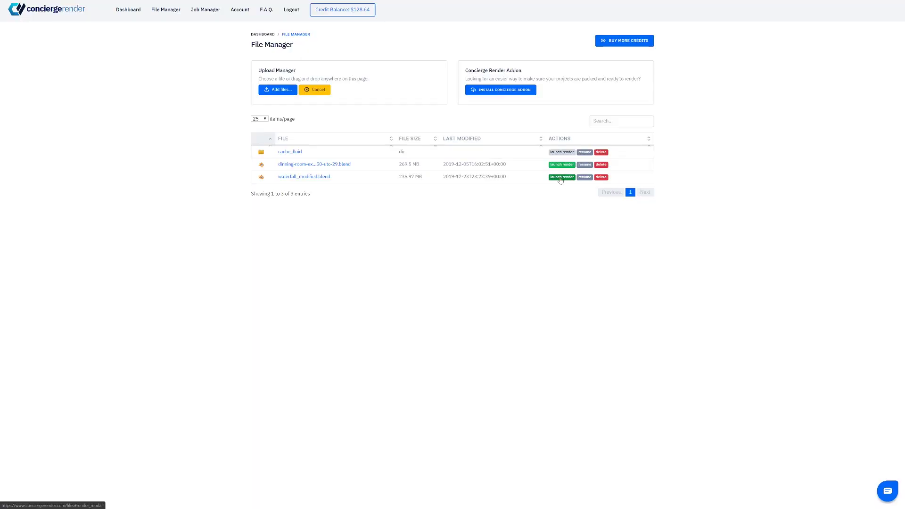
Review the waterfall_modified.blend render settings: frames 80–400, output resolution, and job tips
left_click(560, 179)
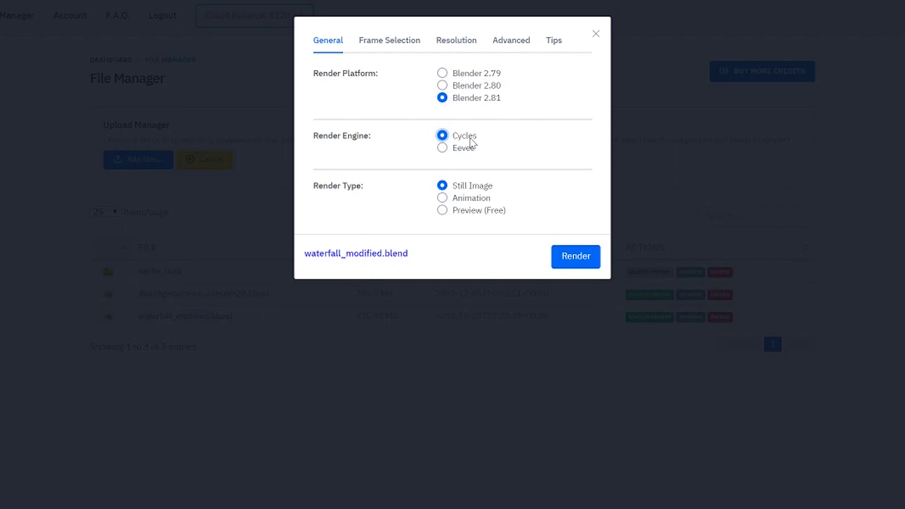
left_click(393, 43)
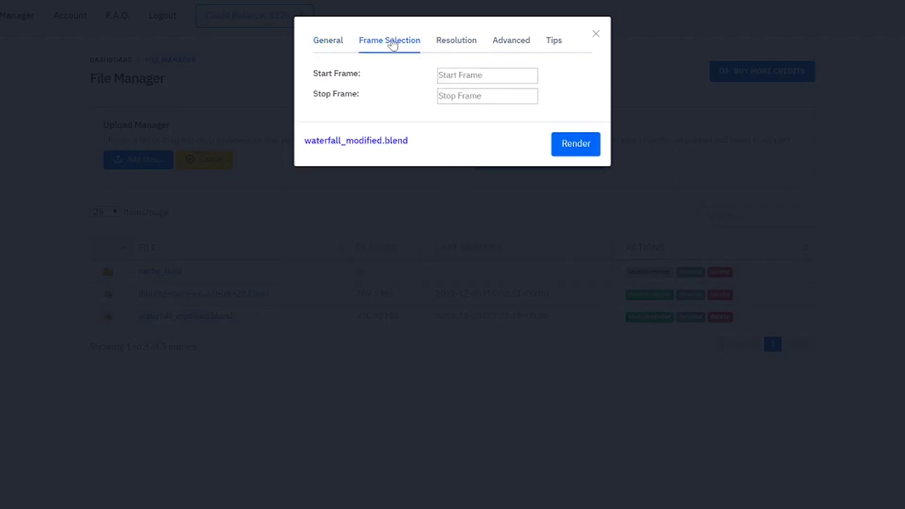
left_click(464, 47)
left_click(554, 40)
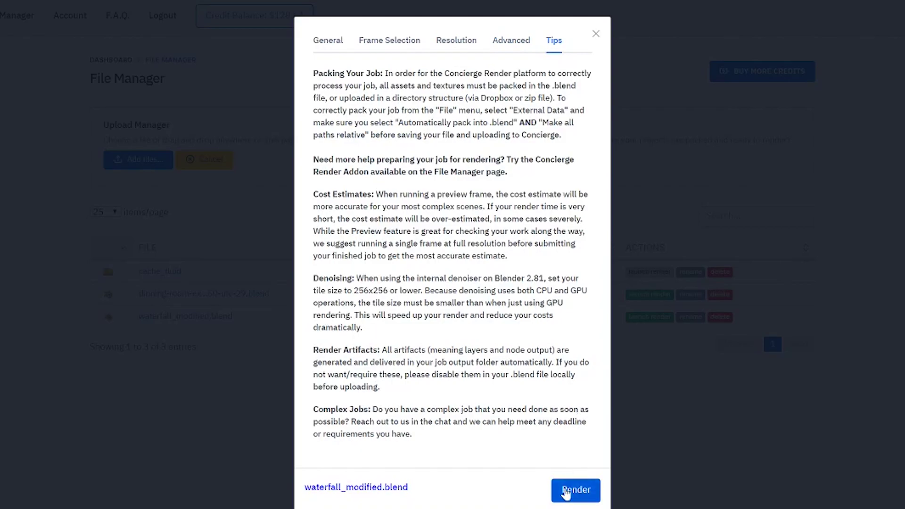
Submit the Cycles animation render and open the new job's status page from the Job Manager
left_click(566, 491)
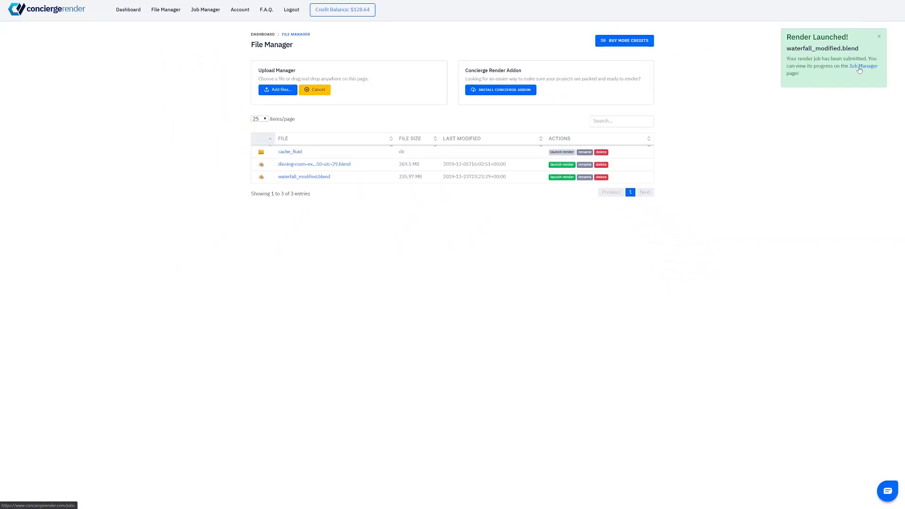
left_click(860, 69)
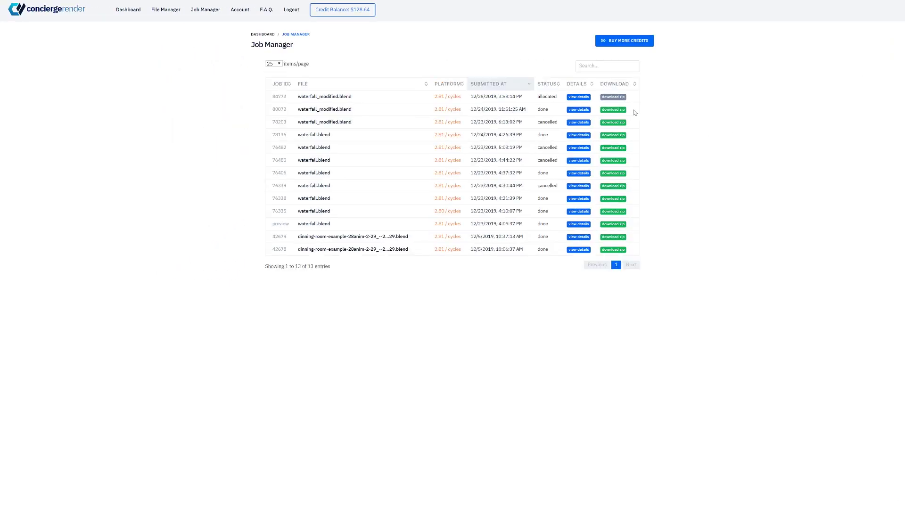
left_click(579, 97)
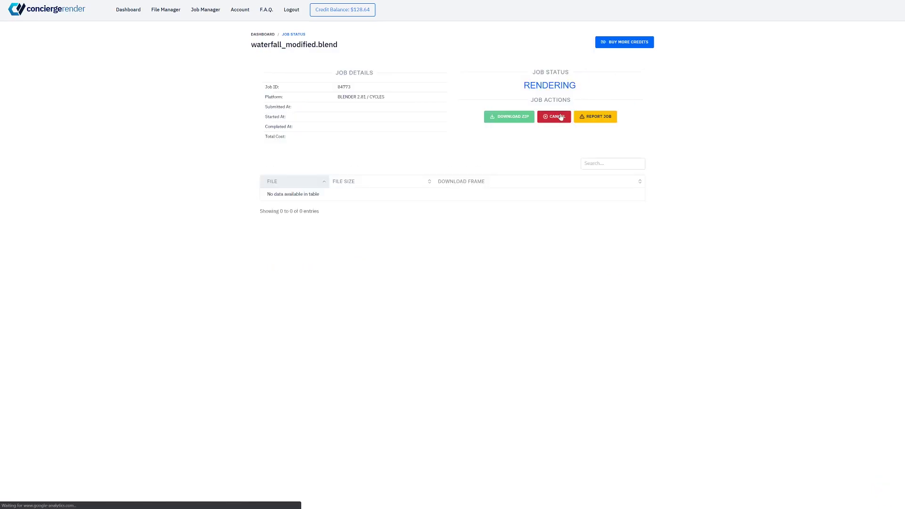